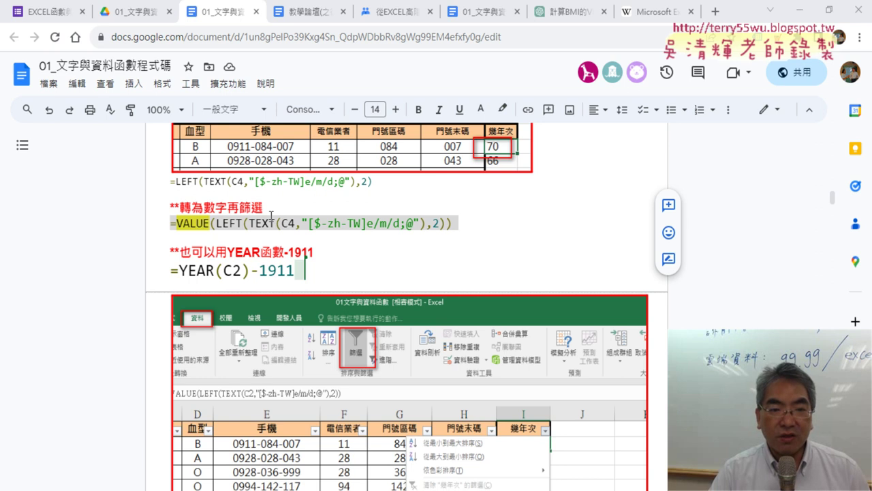
Select the YEAR(C2)-1911 example in the notes, then minimize Chrome to reveal Excel.
left_click(271, 218)
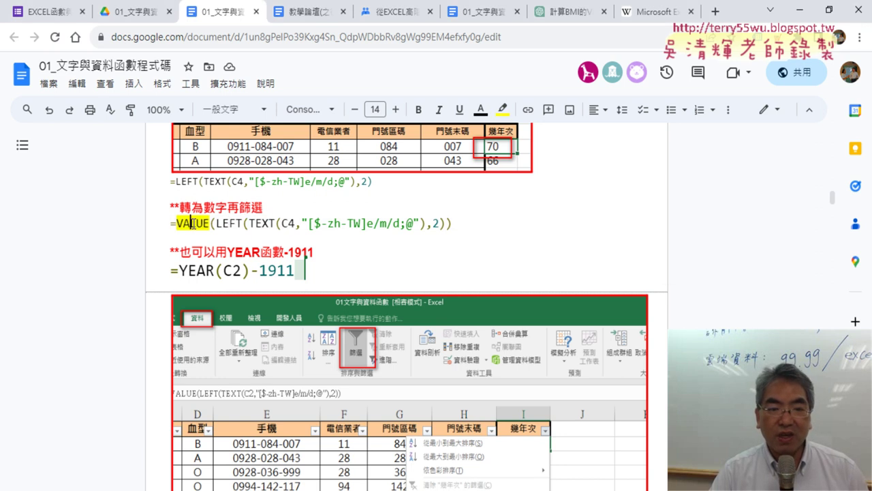
left_click_drag(293, 272, 178, 270)
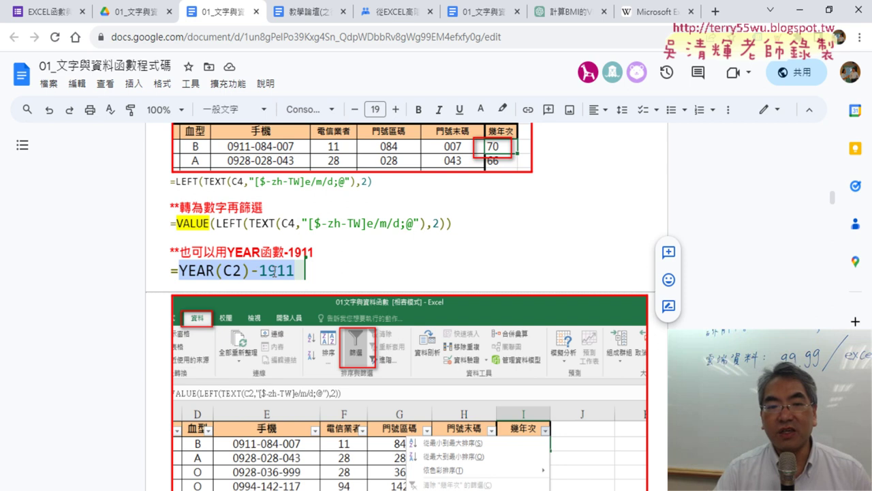
left_click(810, 14)
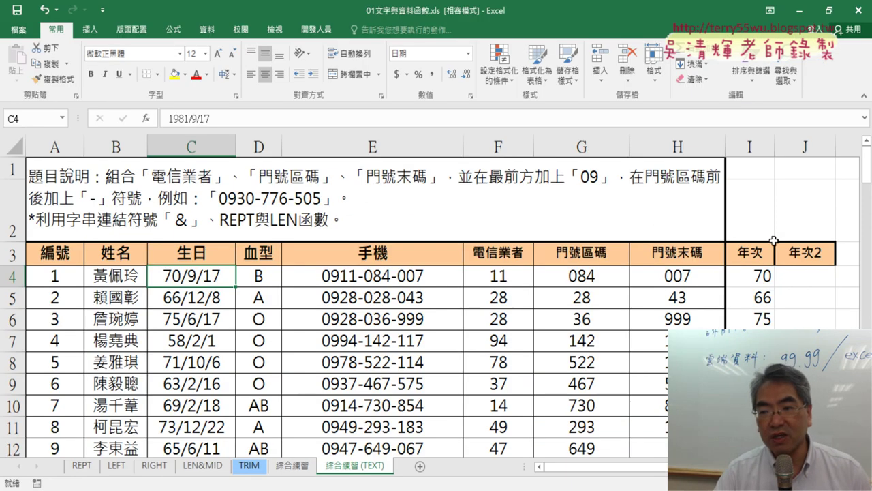
Enter =YEAR(C4) in J4 via the 日期及時間 YEAR function, returning 1981.
left_click(794, 273)
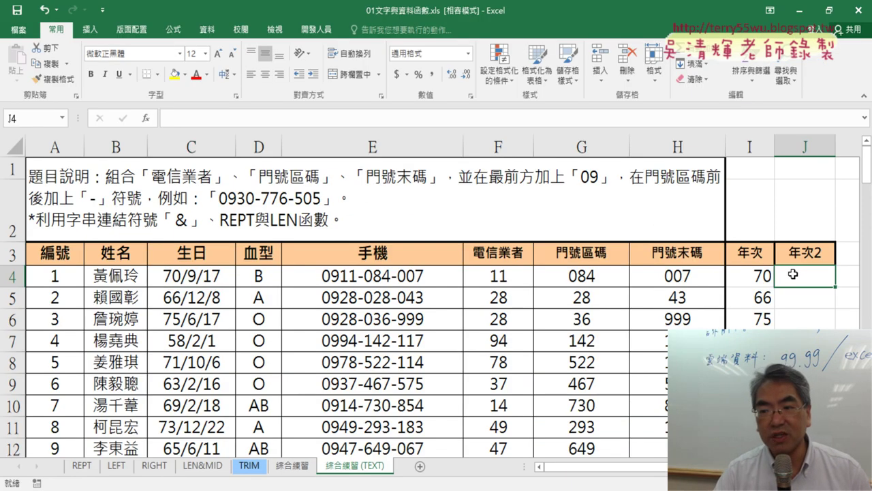
left_click(147, 118)
left_click(665, 117)
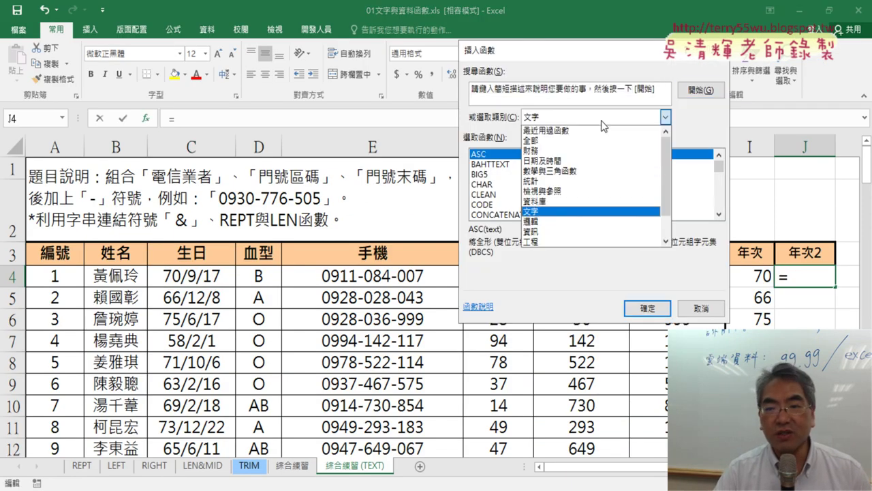
left_click(576, 166)
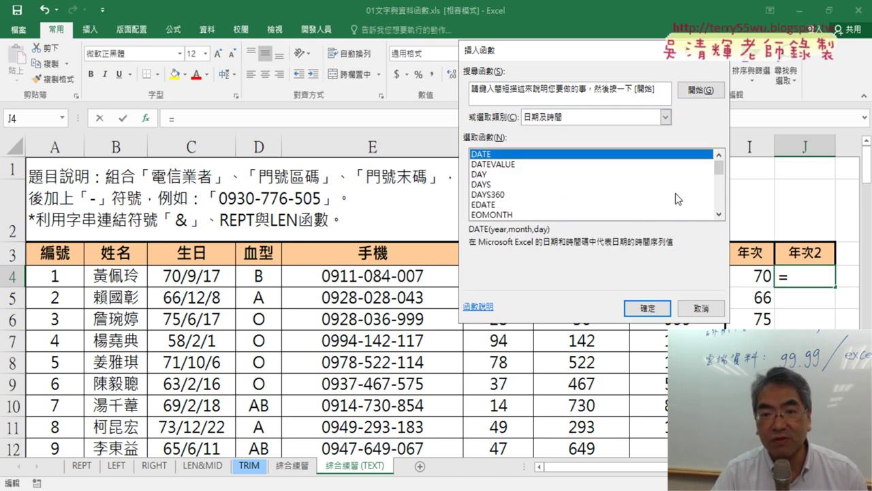
left_click_drag(719, 166, 689, 221)
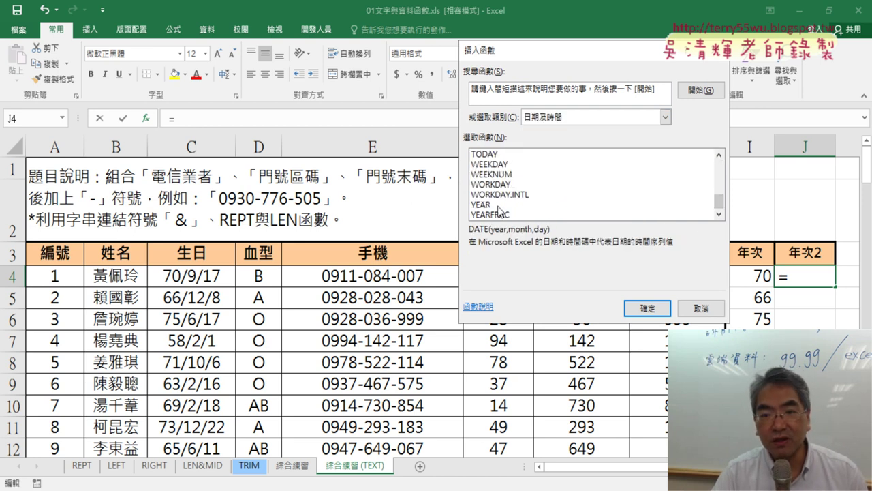
left_click(481, 204)
left_click(654, 307)
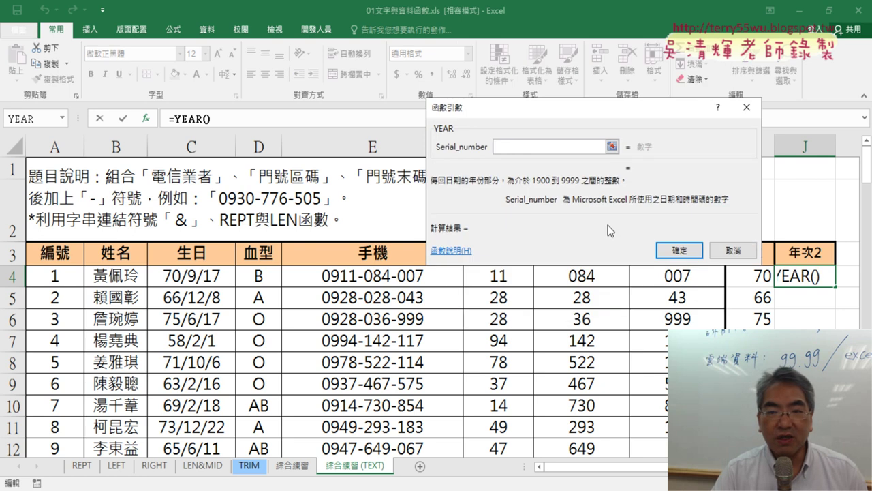
left_click(180, 276)
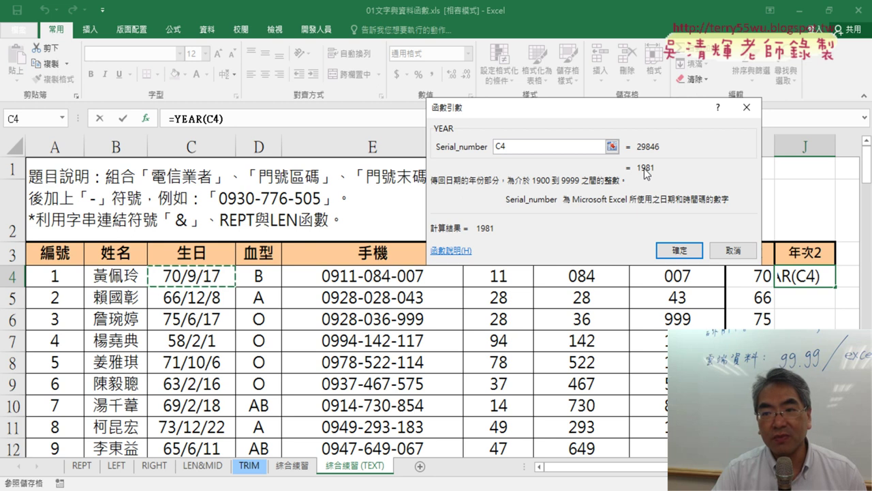
left_click(680, 250)
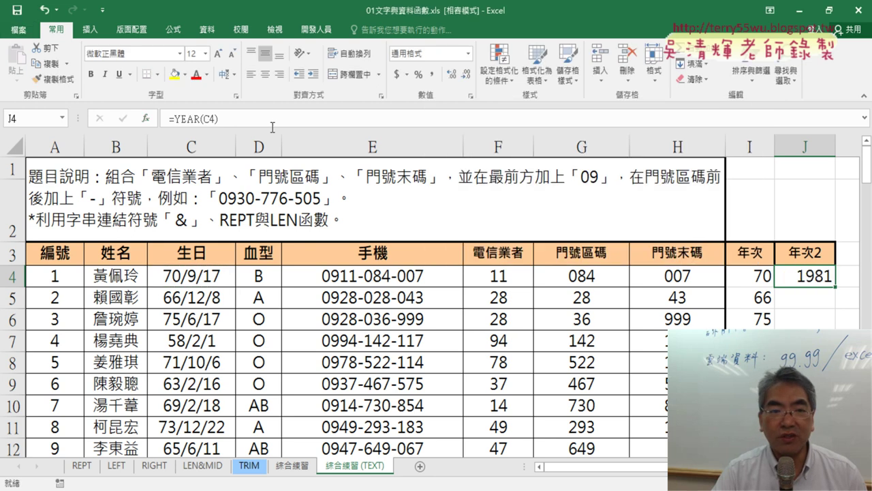
left_click(272, 126)
Append -1911 so J4 holds =YEAR(C4)-1911.
type("-1")
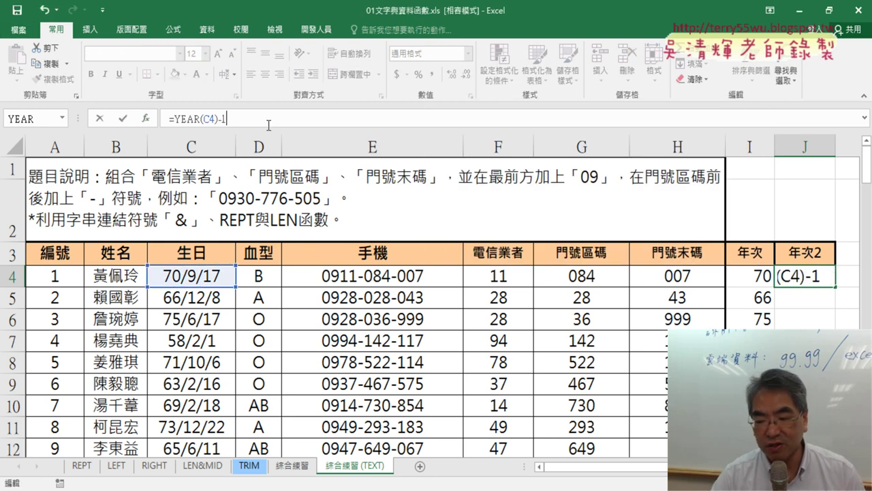
type("911")
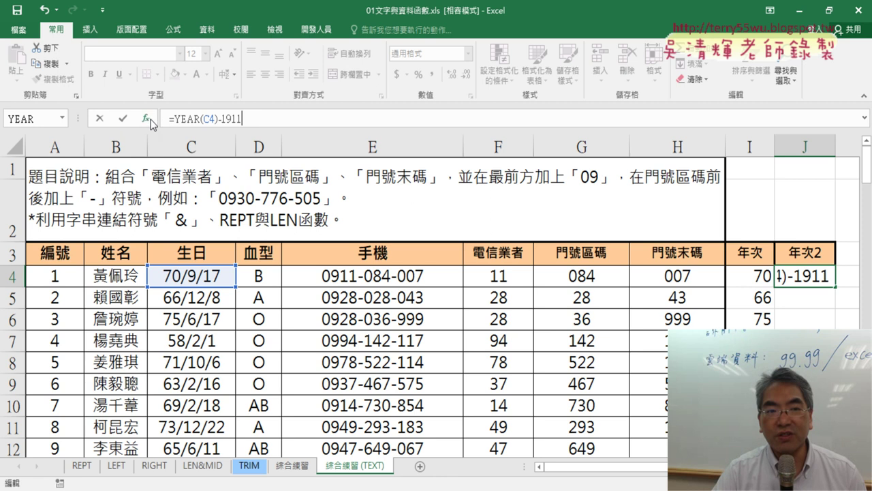
left_click(123, 121)
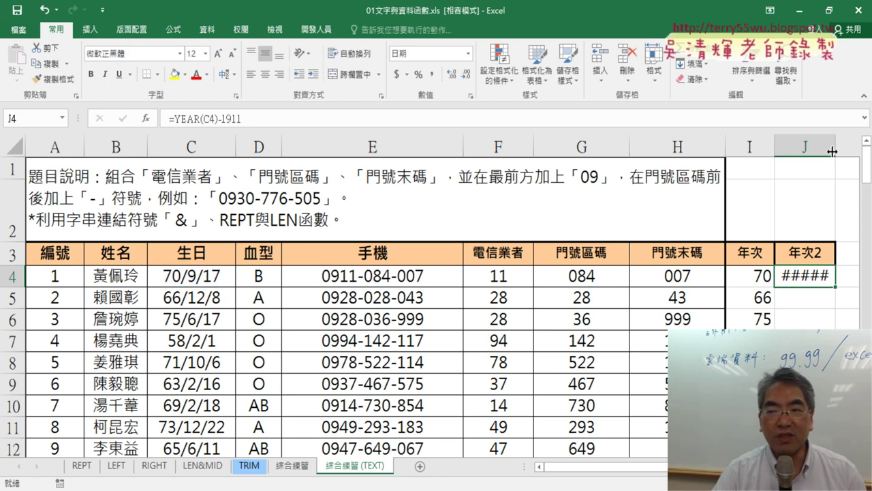
Widen column J and give J4 the 通用格式 (General) format so it shows 70.
left_click_drag(832, 151, 845, 152)
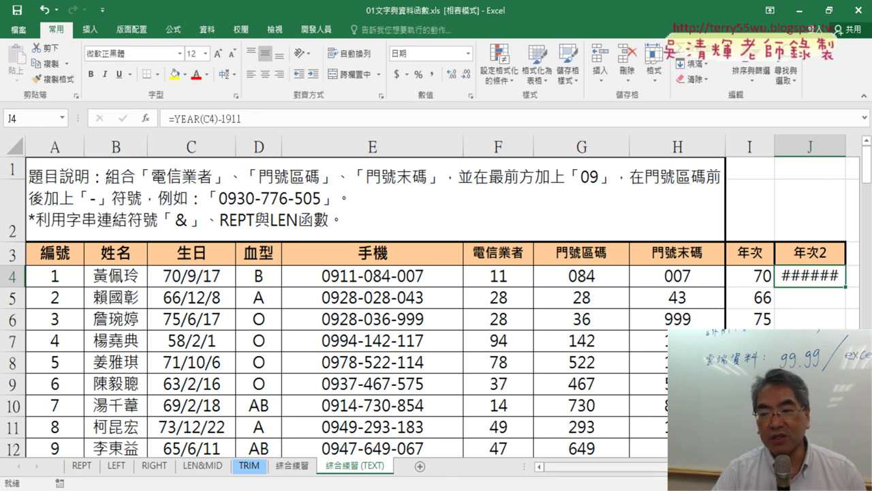
scroll(720, 181, "right", 1)
left_click_drag(788, 143, 844, 142)
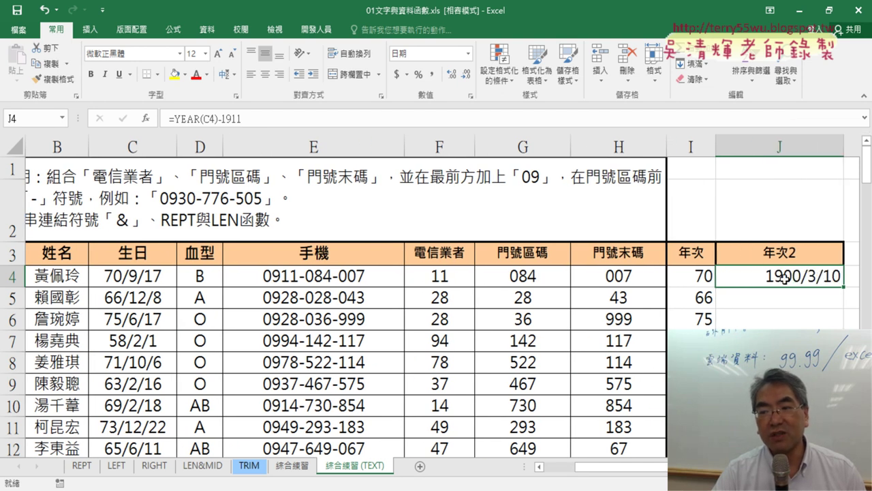
right_click(755, 277)
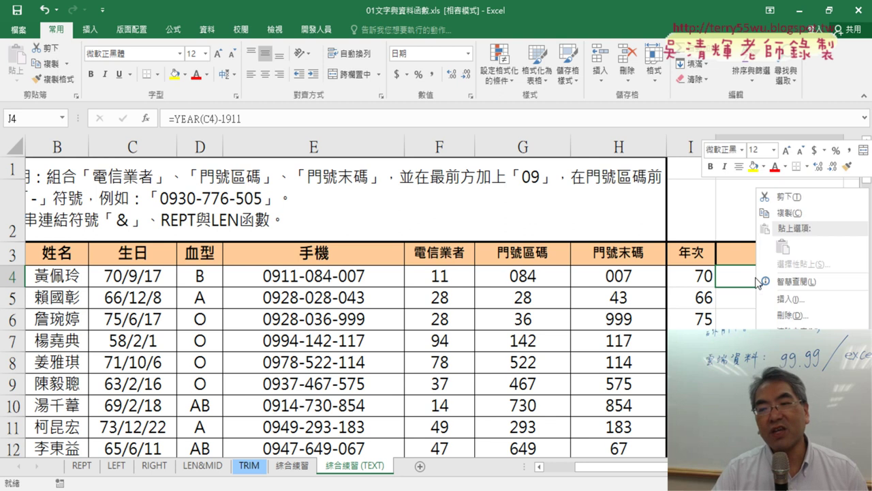
left_click(791, 423)
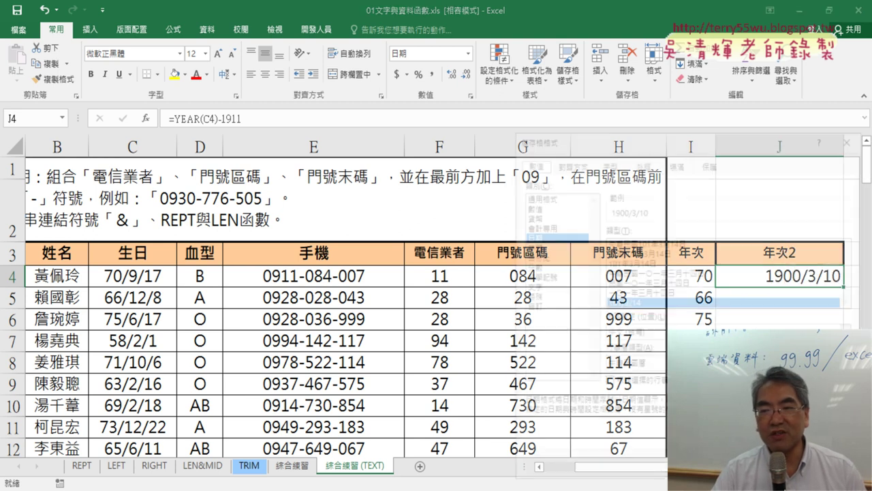
left_click(539, 195)
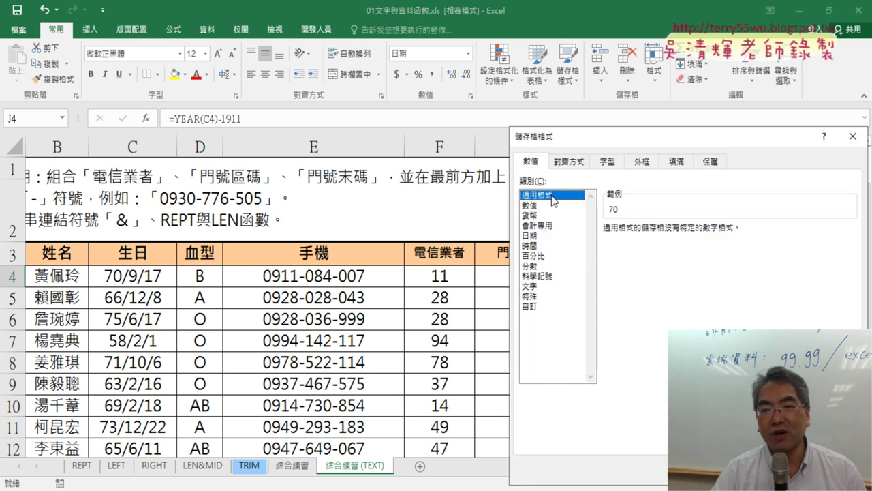
left_click(530, 235)
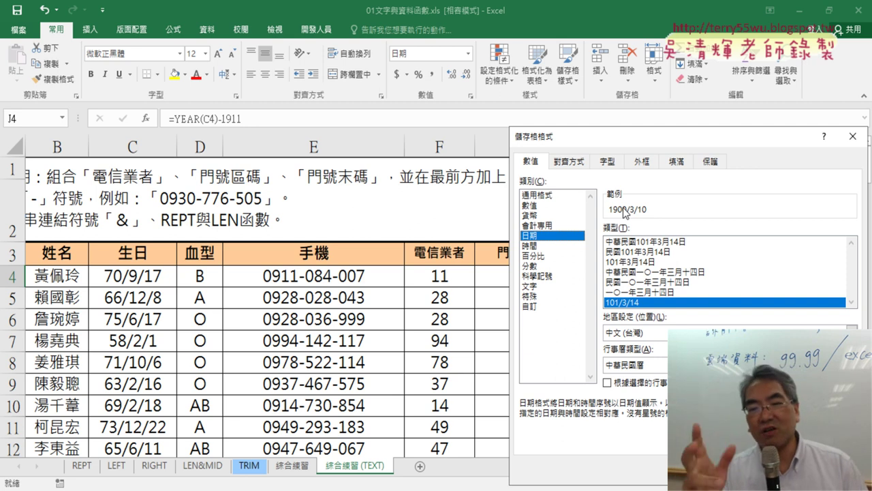
left_click(540, 195)
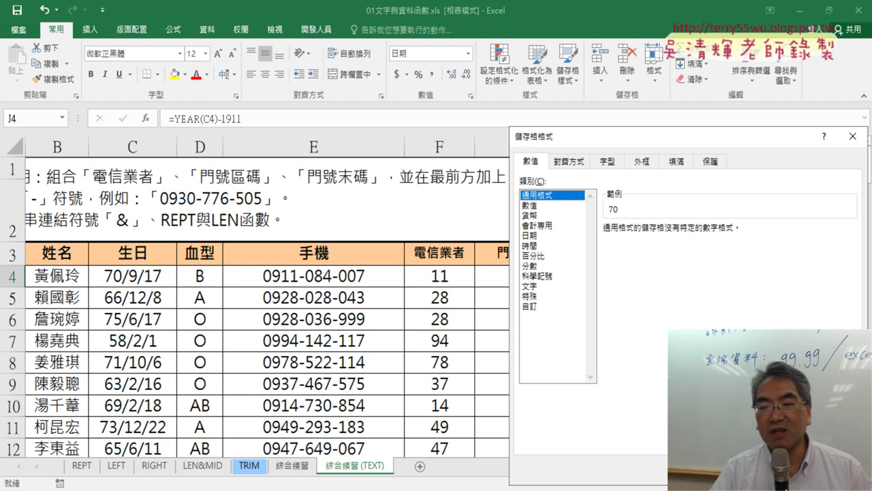
key("Return")
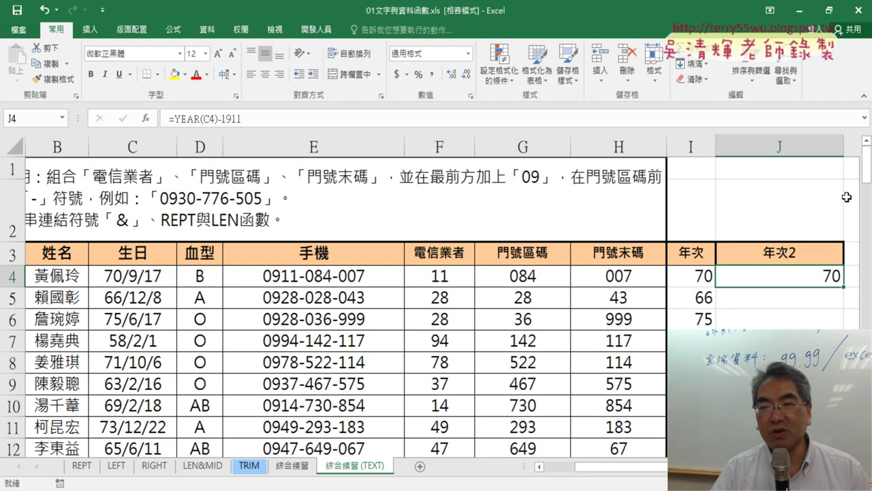
Narrow column J and fill J4's =YEAR(C4)-1911 formula down the entire 年次2 column.
left_click_drag(845, 150, 767, 232)
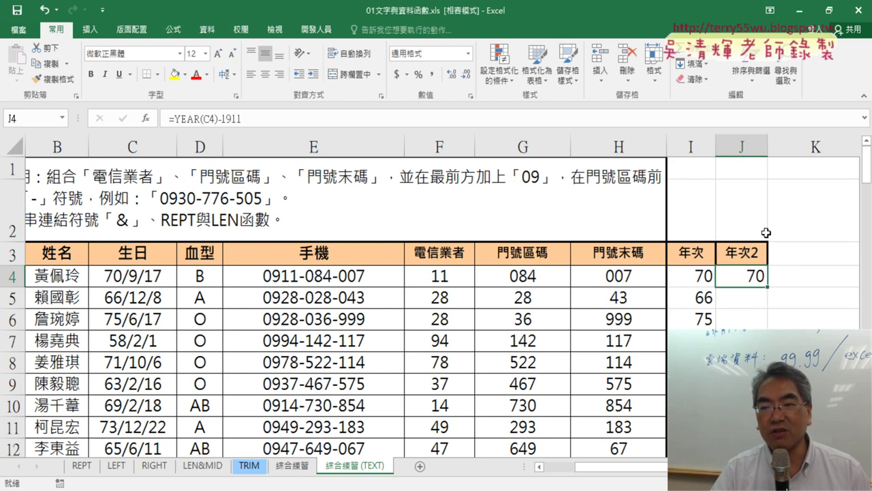
double_click(768, 287)
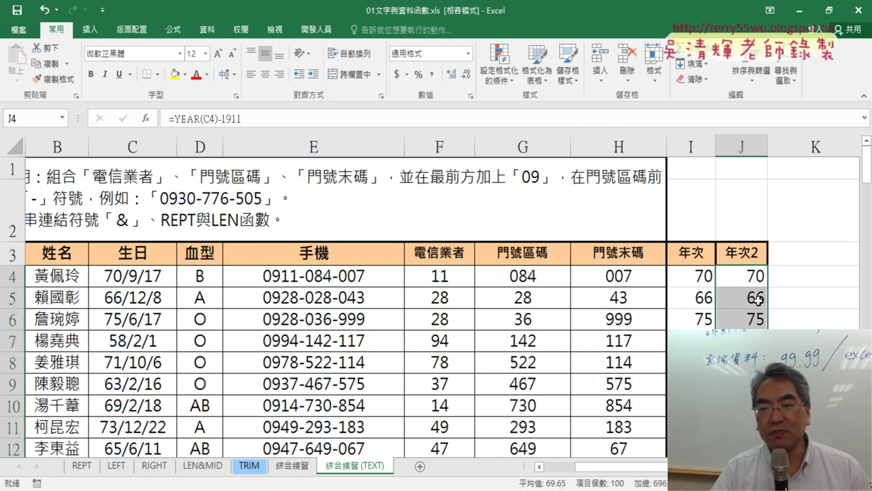
scroll(750, 303, "down", 3)
scroll(722, 324, "down", 3)
scroll(722, 324, "down", 3)
scroll(722, 325, "down", 4)
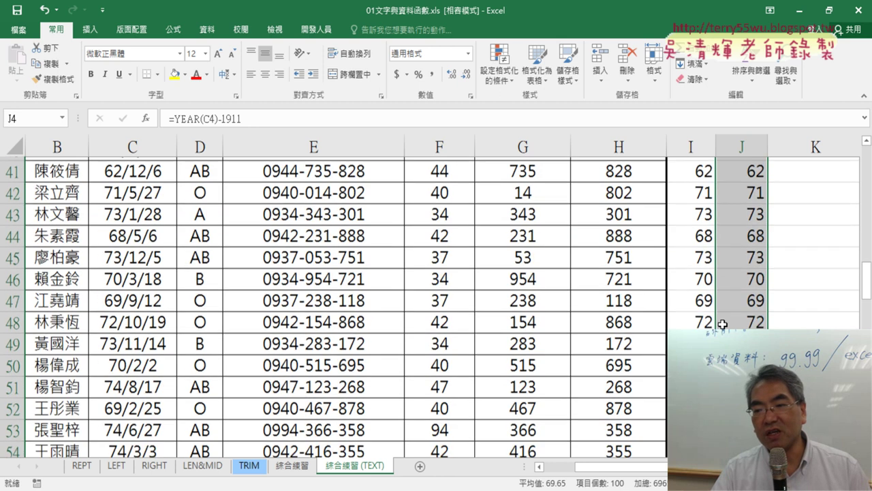
scroll(723, 324, "down", 3)
scroll(722, 324, "up", 5)
scroll(723, 325, "up", 10)
scroll(722, 325, "up", 1)
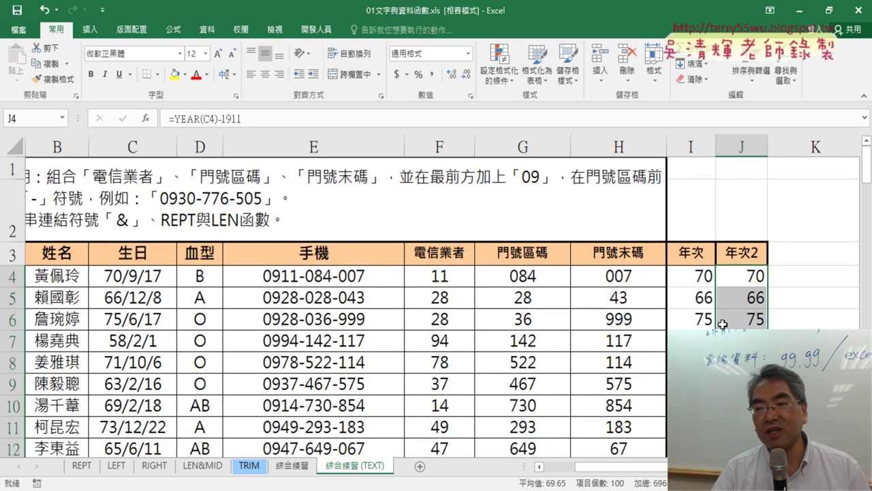
left_click(756, 281)
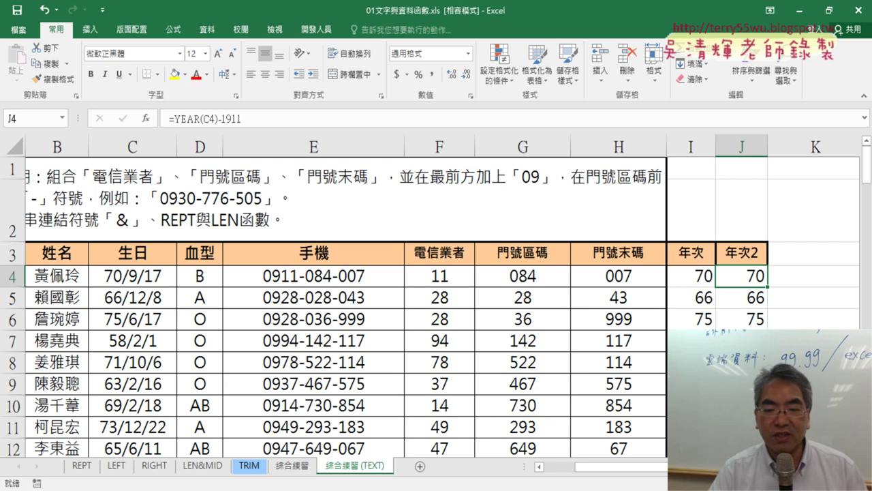
Review the Google Docs notes on the decade pivot chart, then minimize Chrome to return to Excel.
key("alt+Tab")
scroll(417, 359, "down", 5)
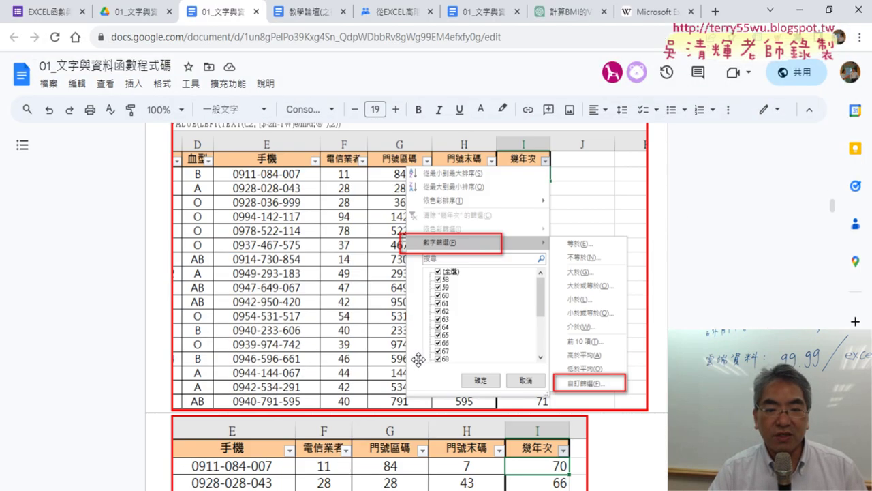
scroll(418, 359, "down", 5)
scroll(418, 359, "down", 5)
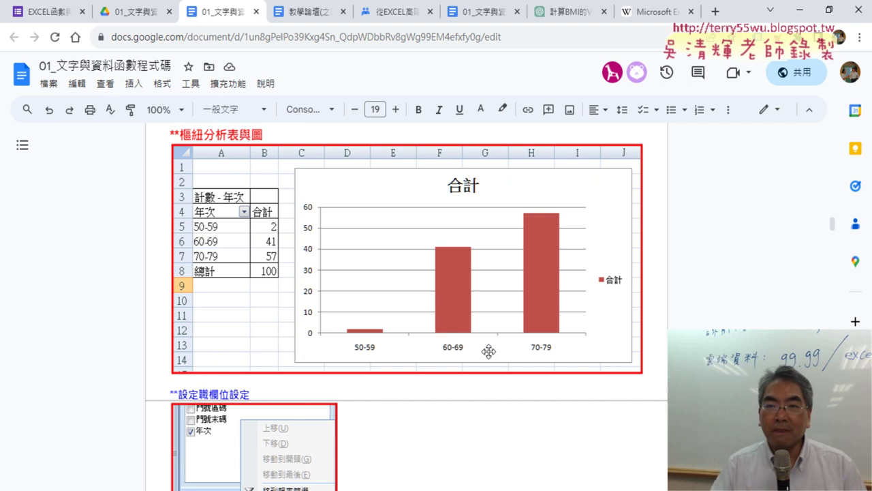
left_click(802, 8)
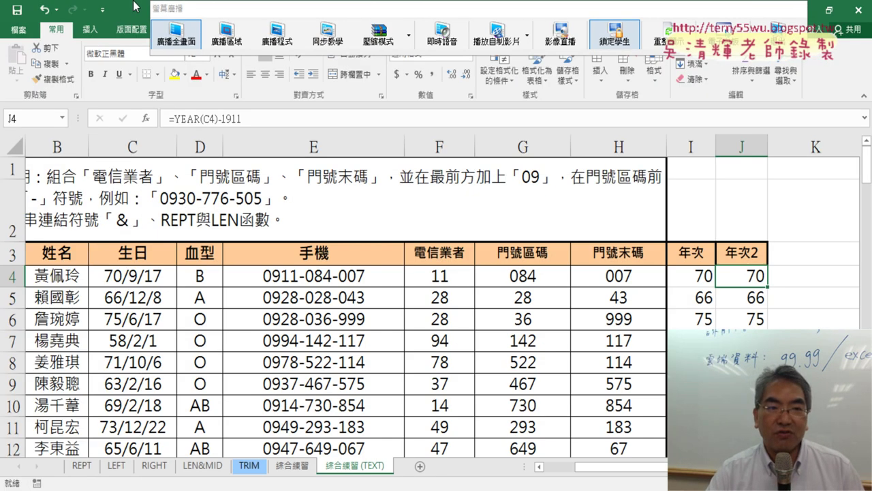
Delete instruction rows 1–2 so headers start in row 1, then select a data cell.
left_click_drag(584, 9, 508, 16)
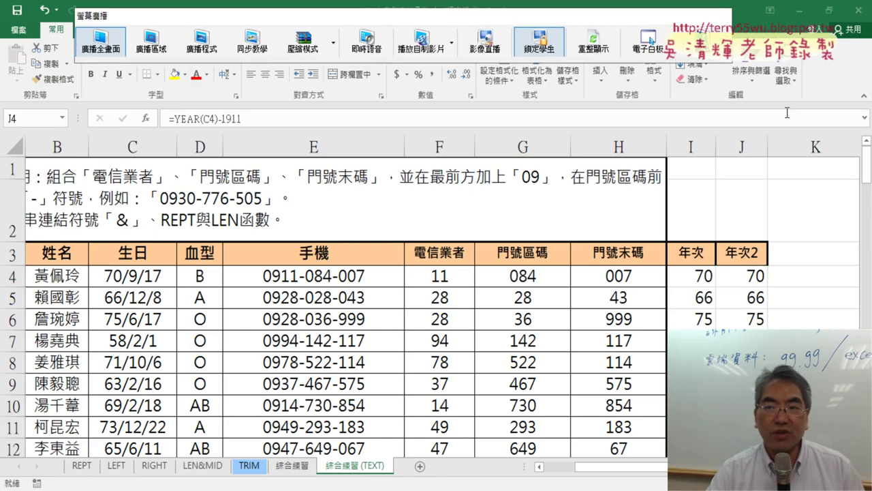
left_click(824, 87)
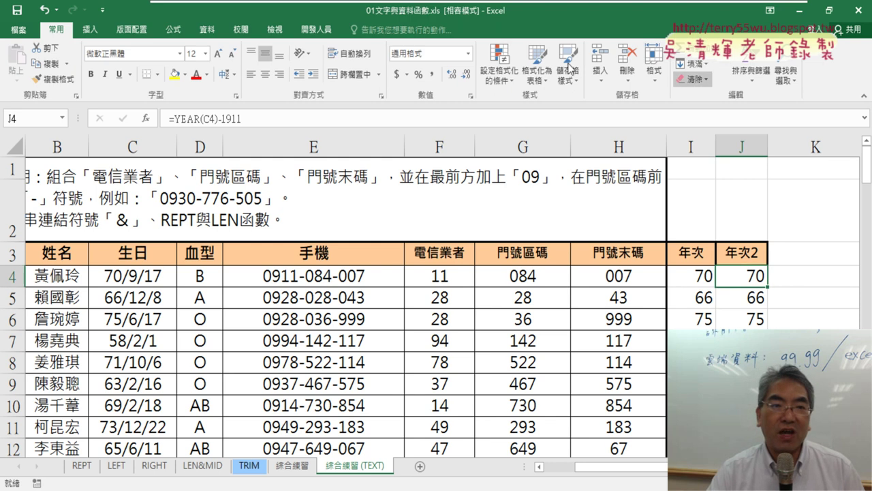
left_click(92, 31)
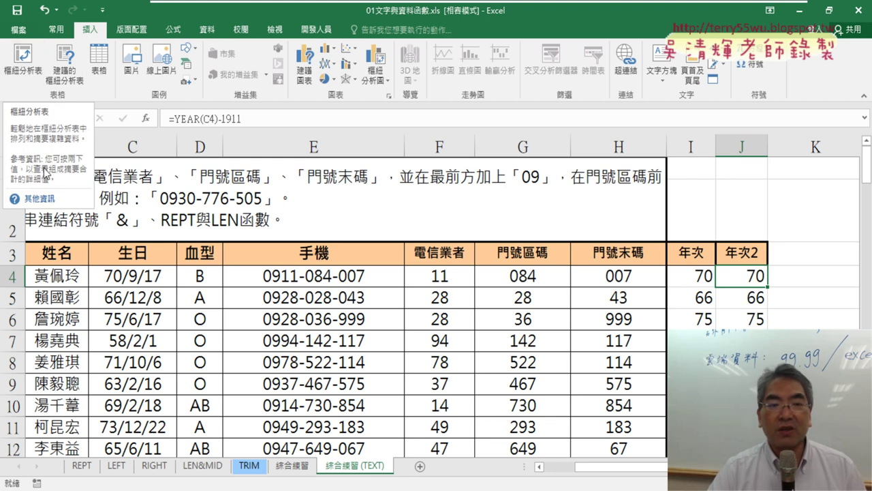
left_click(323, 181)
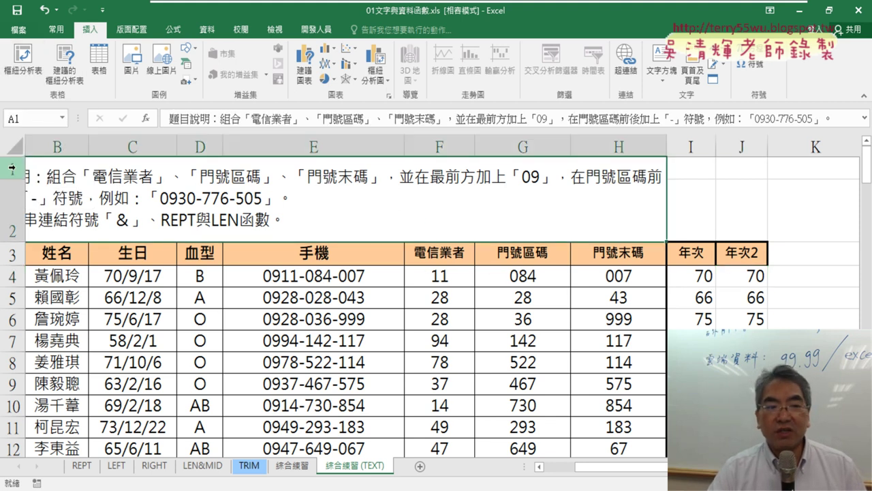
left_click_drag(15, 167, 16, 206)
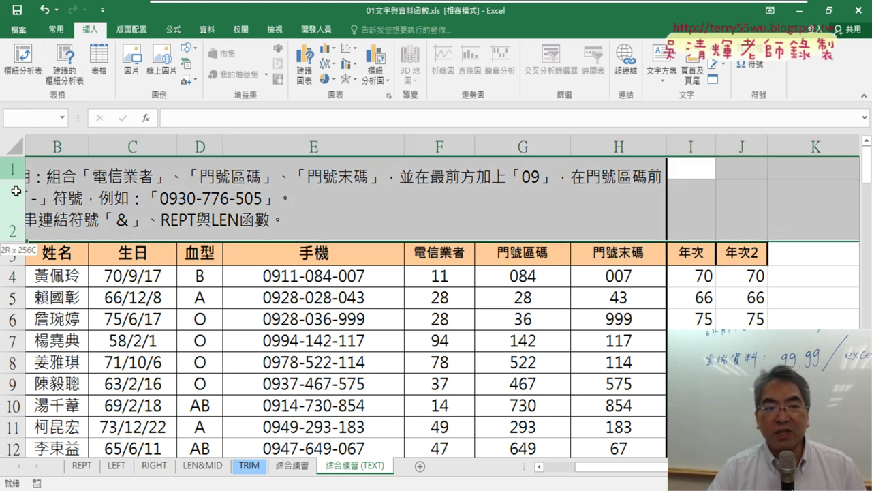
right_click(186, 203)
left_click(227, 317)
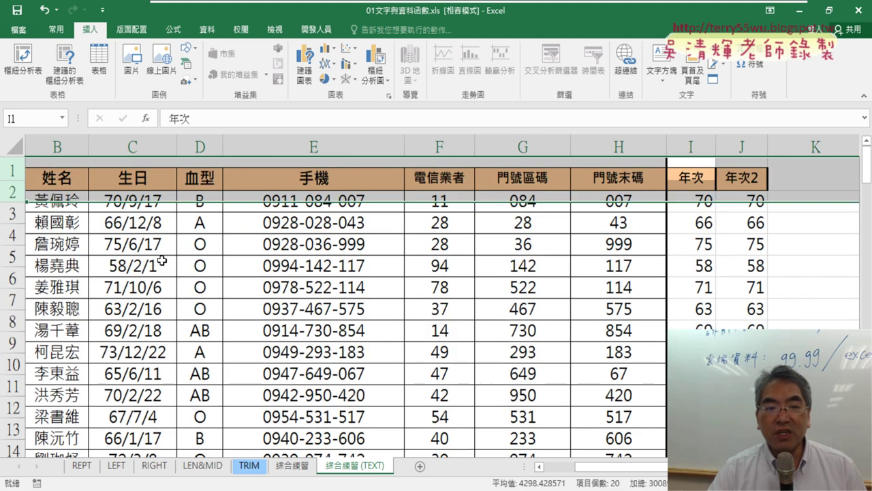
left_click(13, 168)
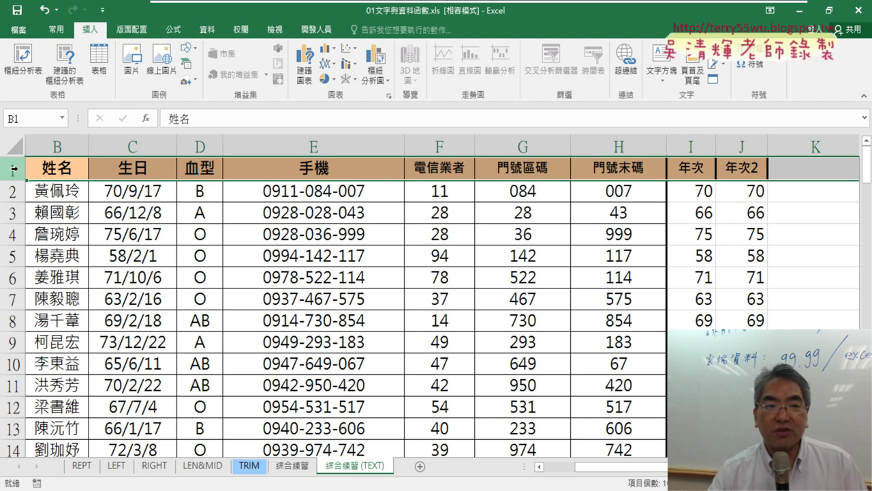
left_click(288, 256)
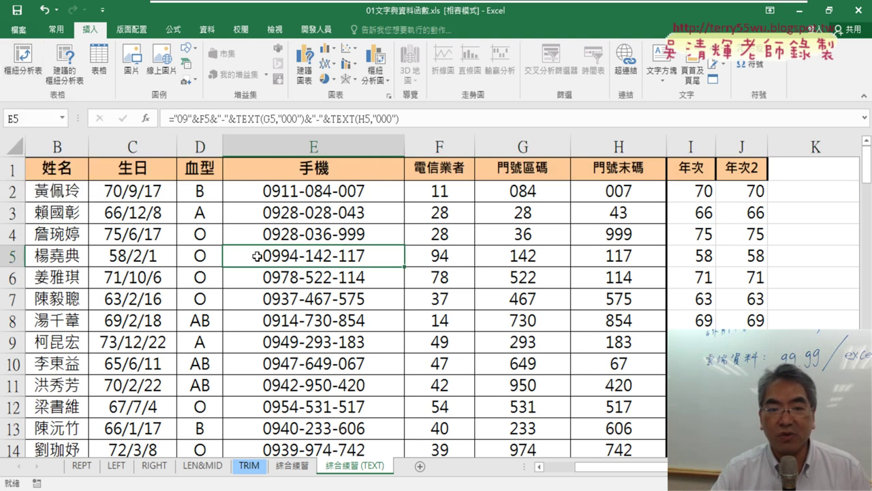
Create a pivot table from A1:J101 on a new sheet and add the 年次 field.
left_click(29, 71)
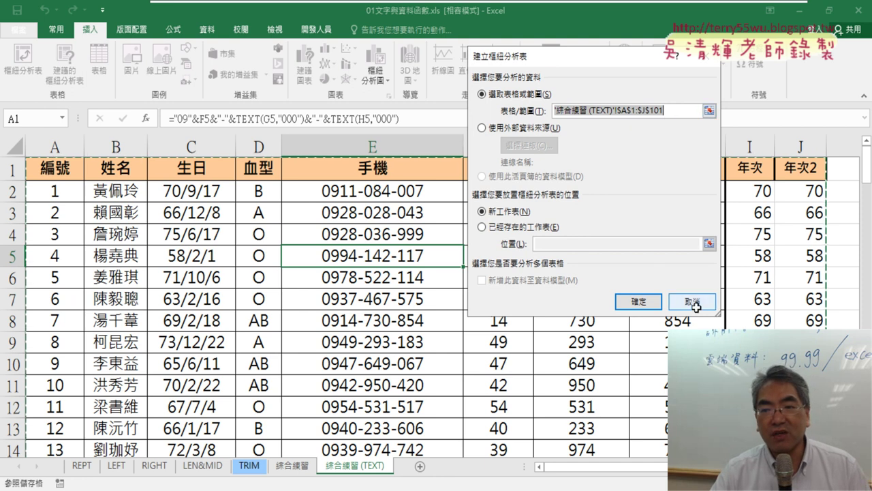
left_click(644, 303)
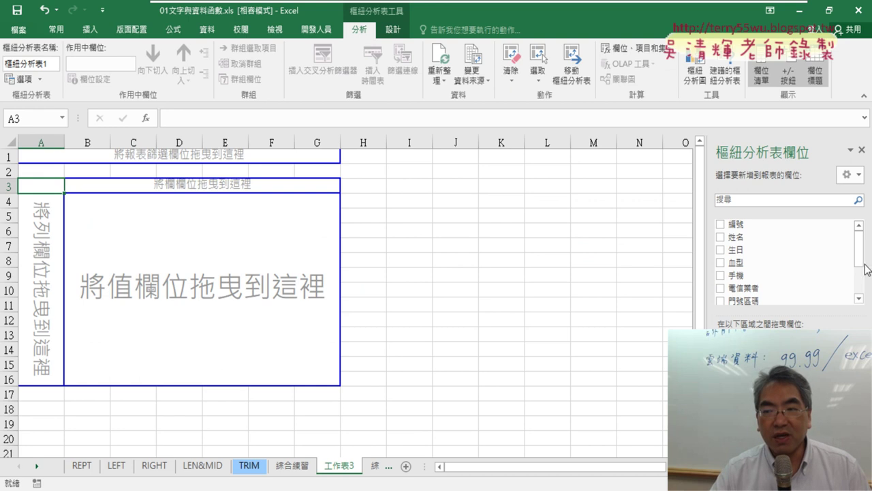
left_click_drag(858, 249, 862, 295)
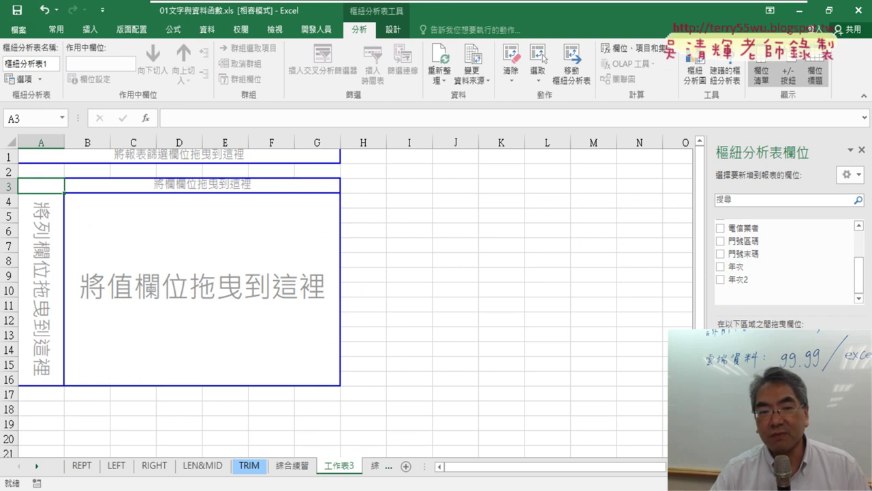
left_click(721, 267)
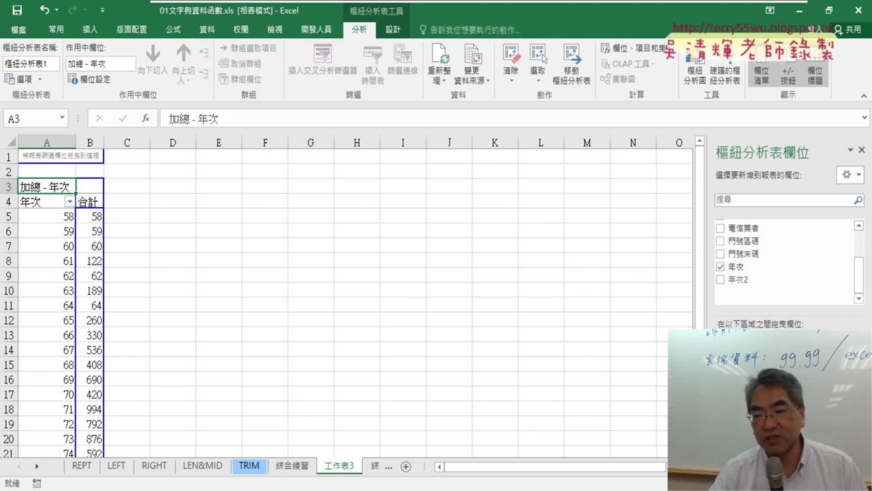
right_click(780, 252)
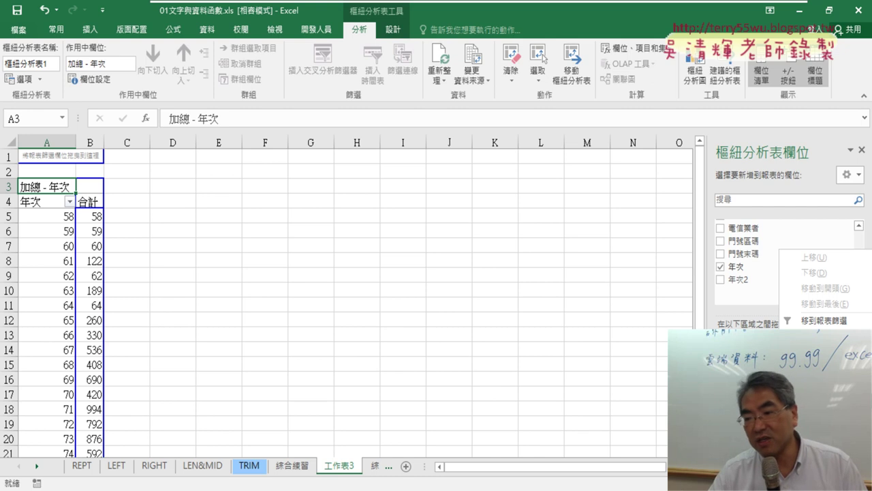
Change the 年次 value field's summary from sum to 項目個數 (Count).
left_click(817, 403)
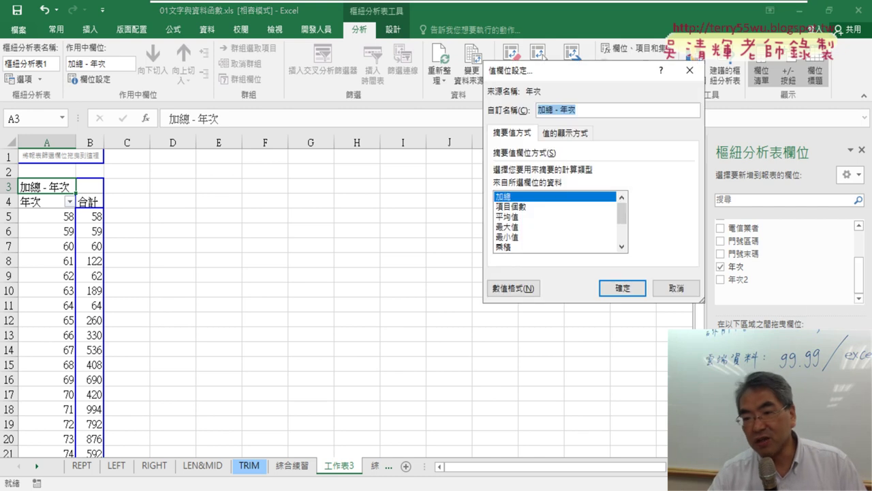
left_click(523, 207)
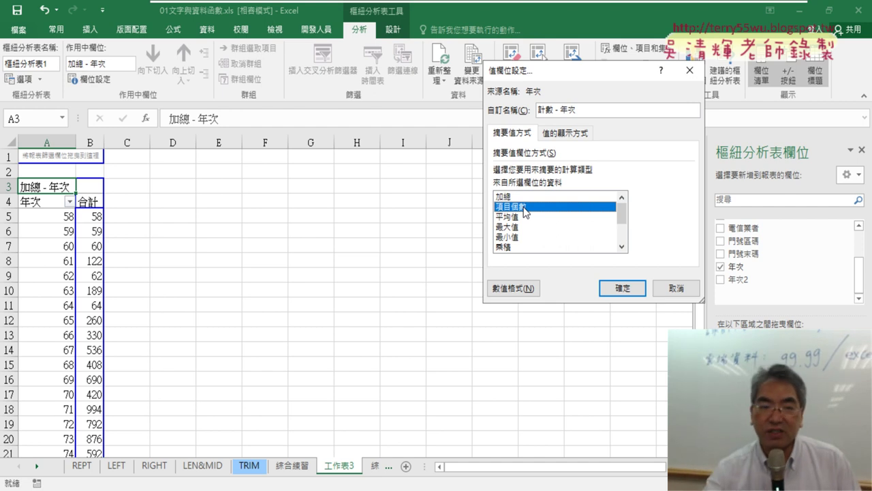
left_click(624, 288)
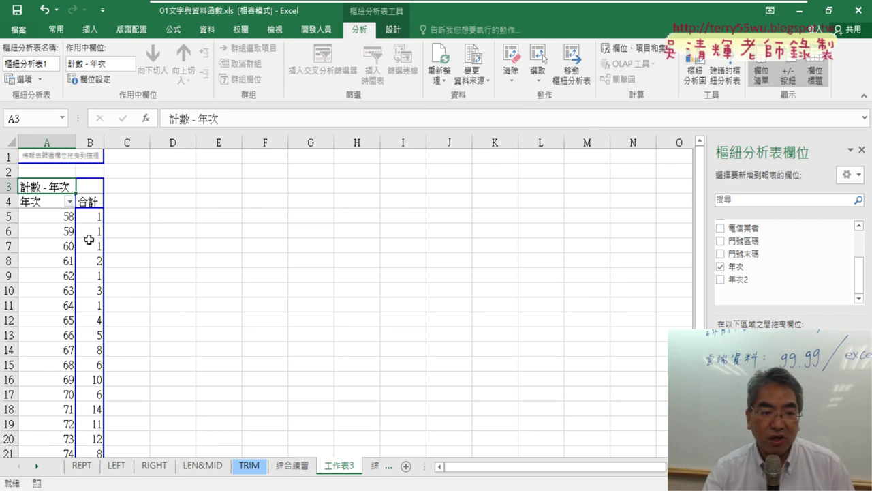
Check the counts for years 71, 72 and 73 in the pivot table.
scroll(116, 348, "down", 1)
scroll(116, 348, "down", 1)
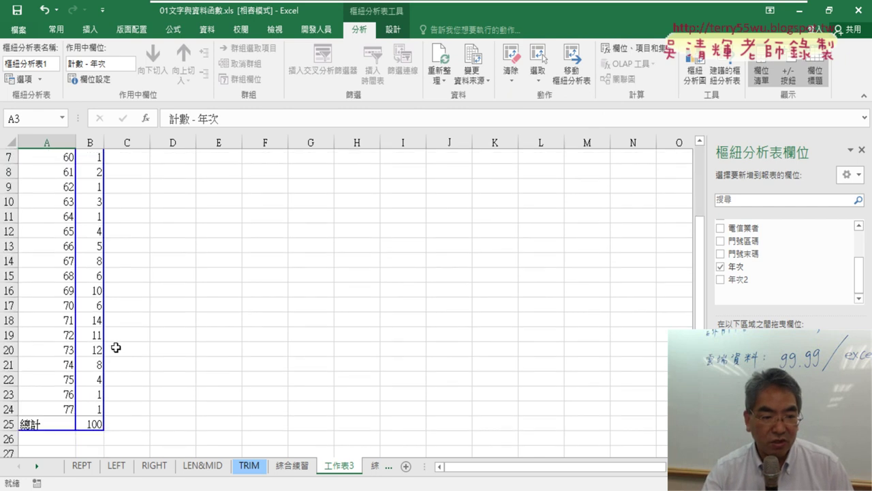
left_click(8, 320)
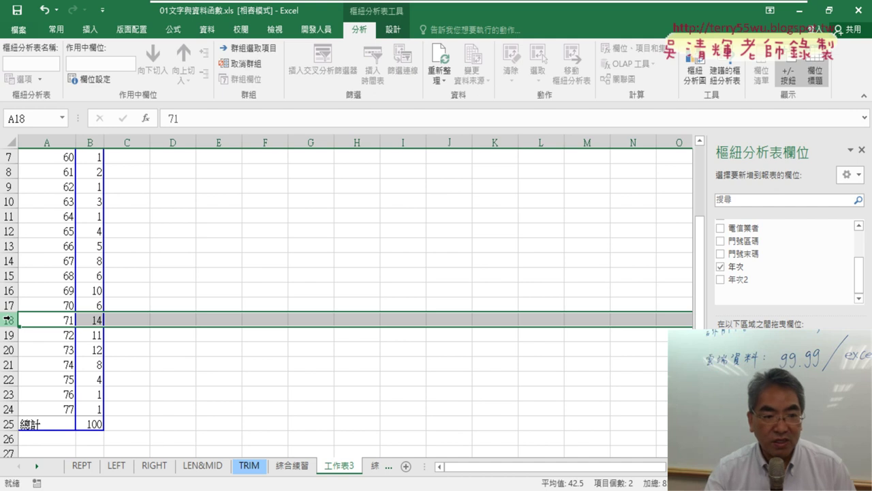
scroll(7, 319, "up", 1)
scroll(5, 317, "down", 1)
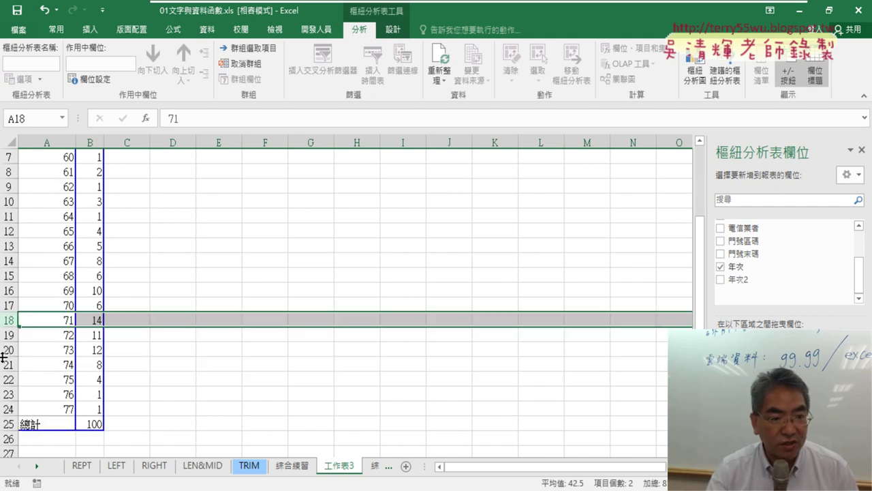
left_click(7, 349)
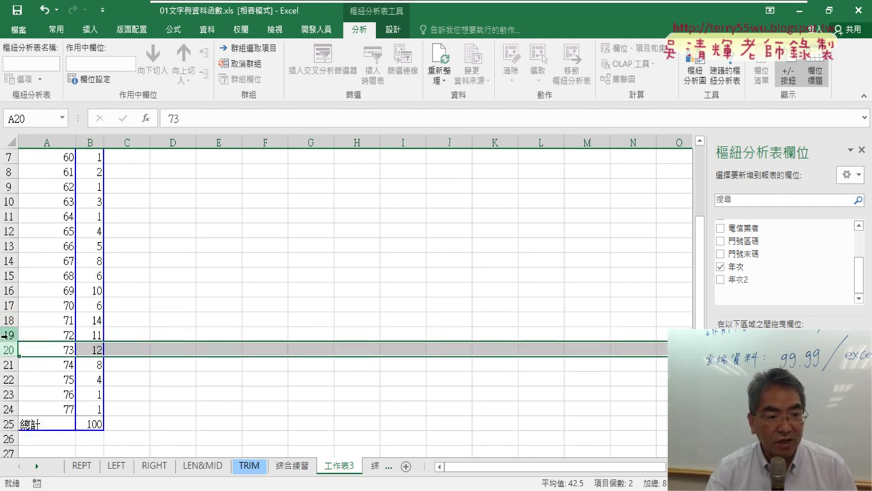
left_click(7, 334)
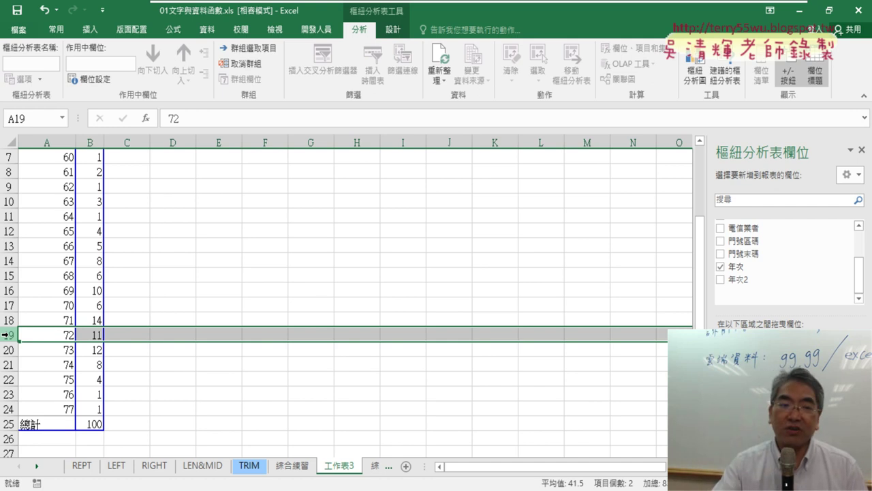
scroll(10, 263, "up", 2)
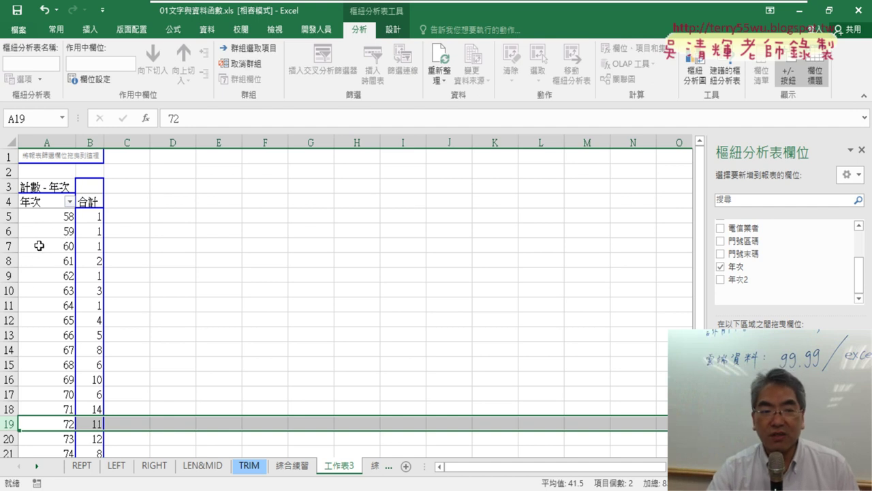
Group 年次 from 50 to 79 by 10 into 50-59, 60-69 and 70-79.
right_click(38, 221)
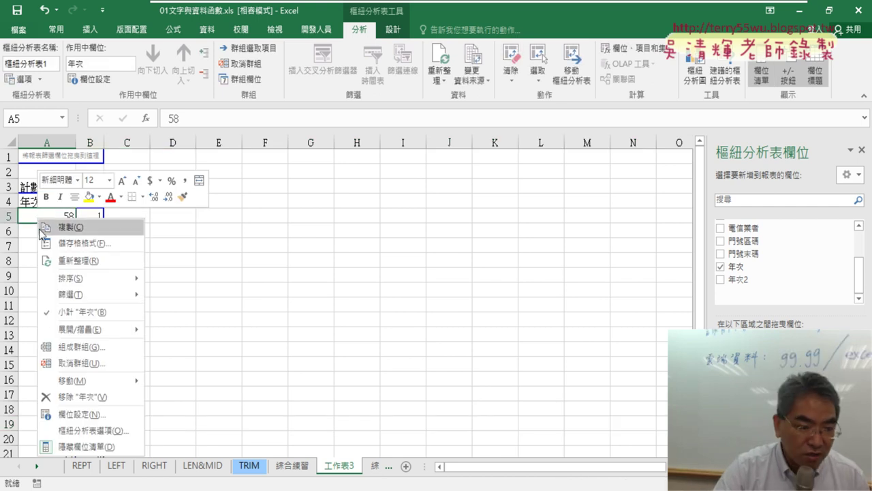
left_click(77, 349)
left_click_drag(81, 290, 324, 150)
type("79")
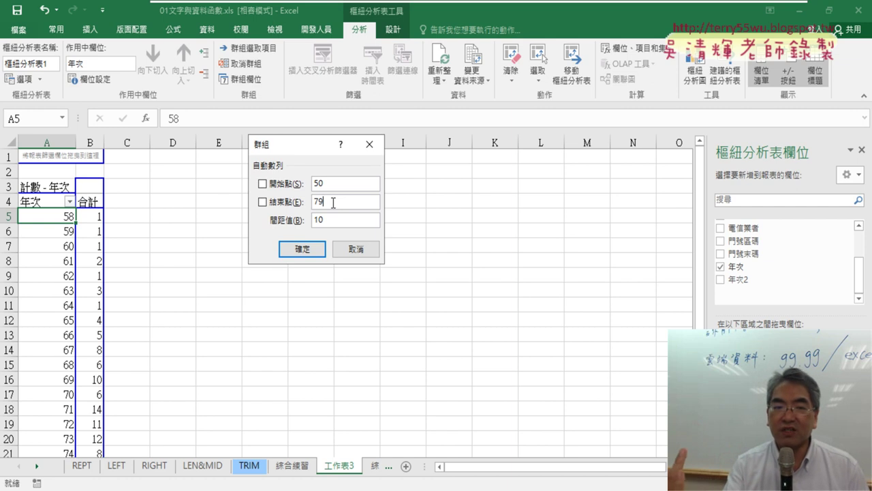
left_click(303, 250)
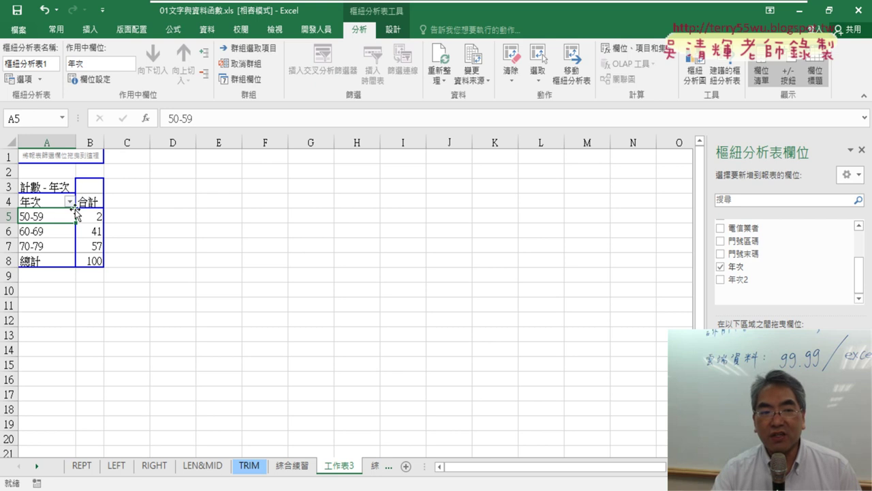
left_click(13, 216)
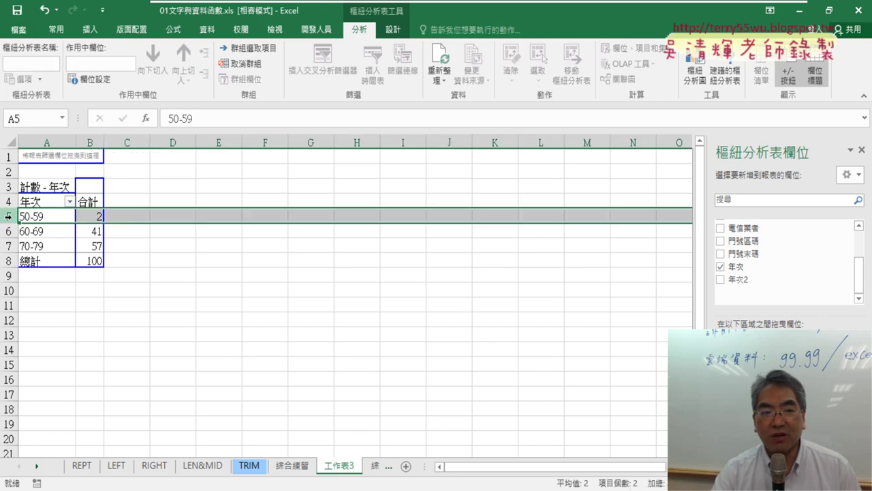
left_click(55, 217)
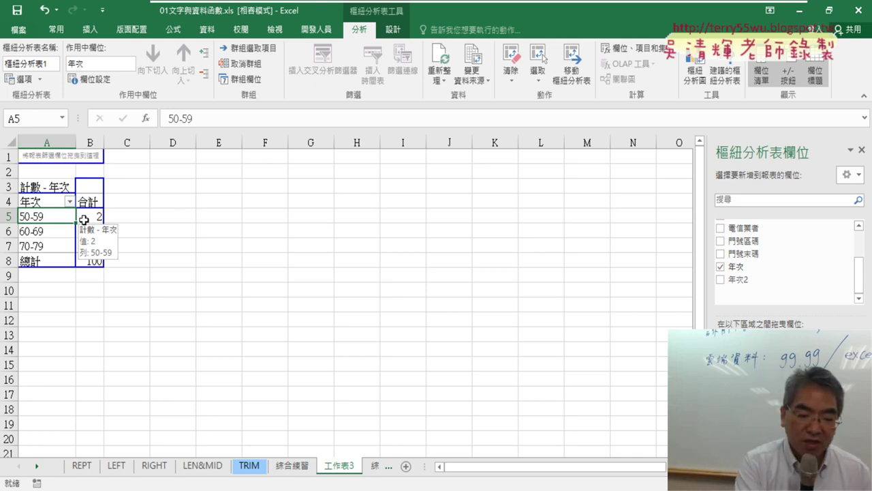
mouse_move(90, 294)
left_mouse_down()
mouse_move(112, 235)
mouse_move(92, 281)
left_mouse_up()
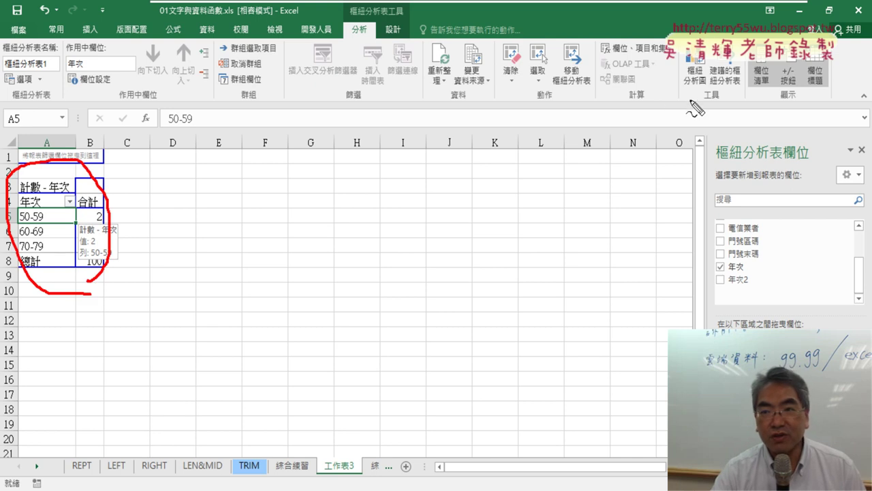
left_click_drag(698, 101, 708, 103)
left_click_drag(115, 176, 673, 82)
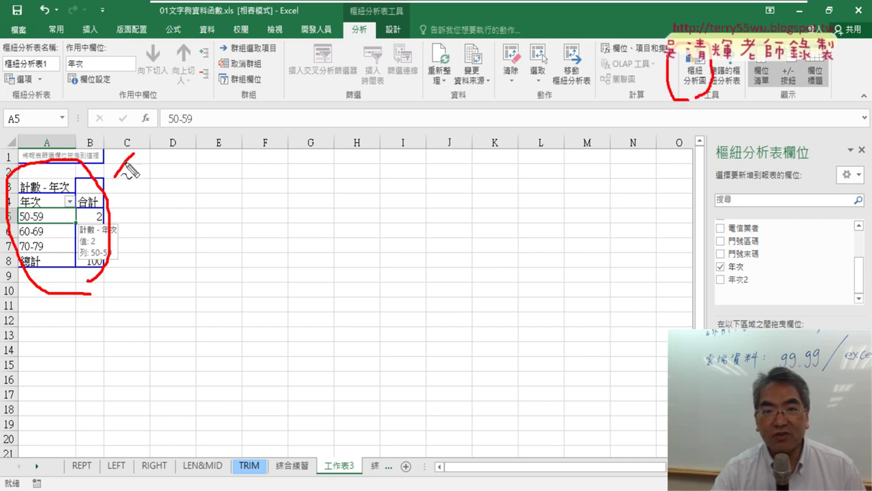
mouse_move(634, 53)
left_mouse_down()
mouse_move(670, 76)
mouse_move(640, 113)
left_mouse_up()
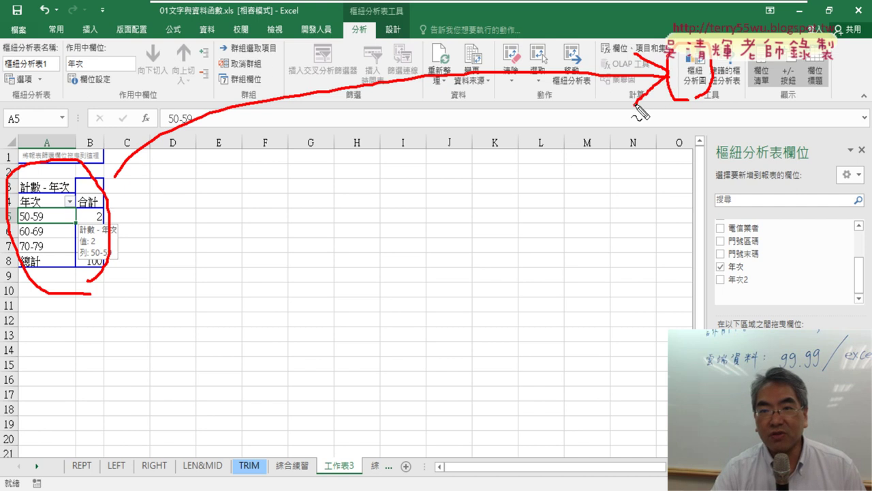
left_click_drag(365, 21, 360, 38)
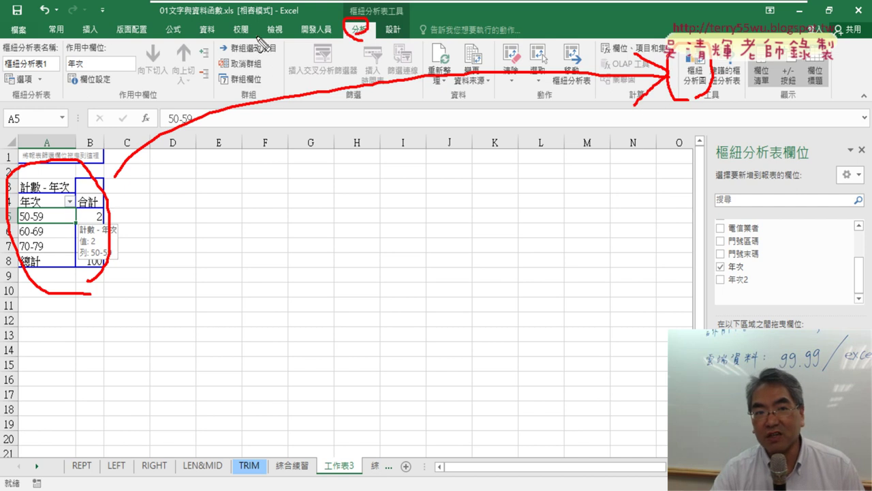
key("Escape")
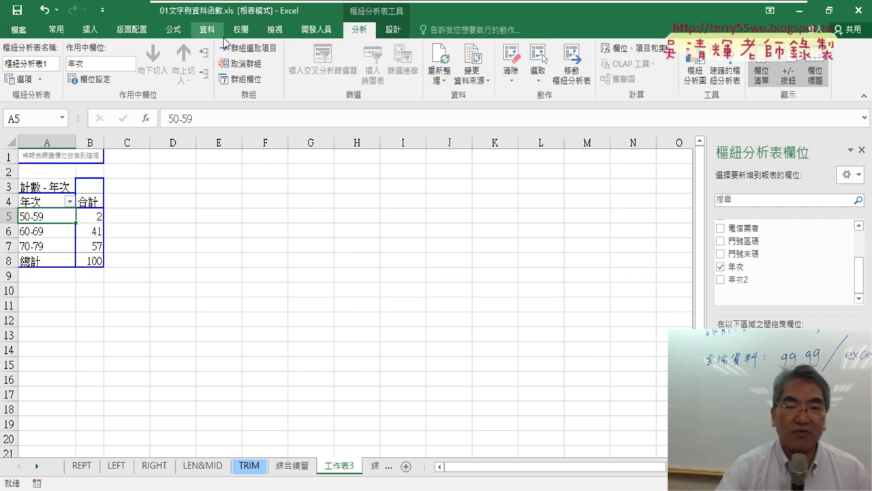
Insert a clustered column pivot chart beside the table, enlarged to about 15.89 cm wide, then go to 綜合練習 (TEXT).
left_click(692, 78)
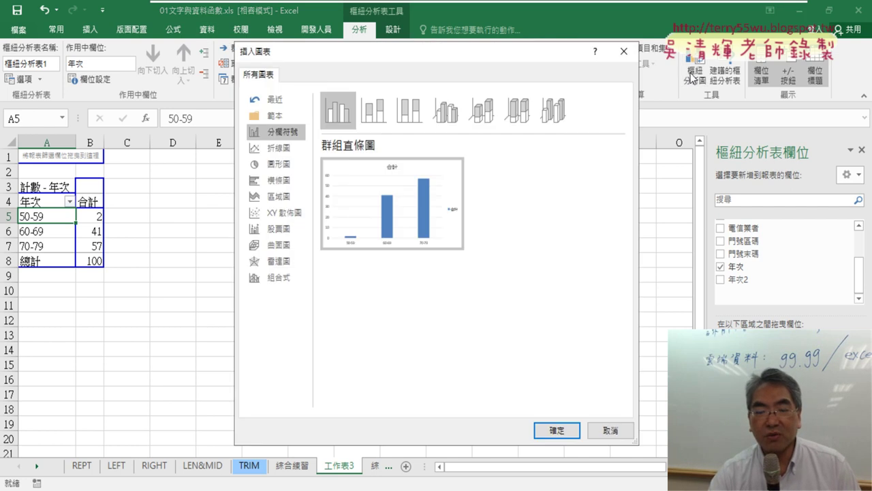
left_click(556, 432)
left_click_drag(298, 235, 214, 172)
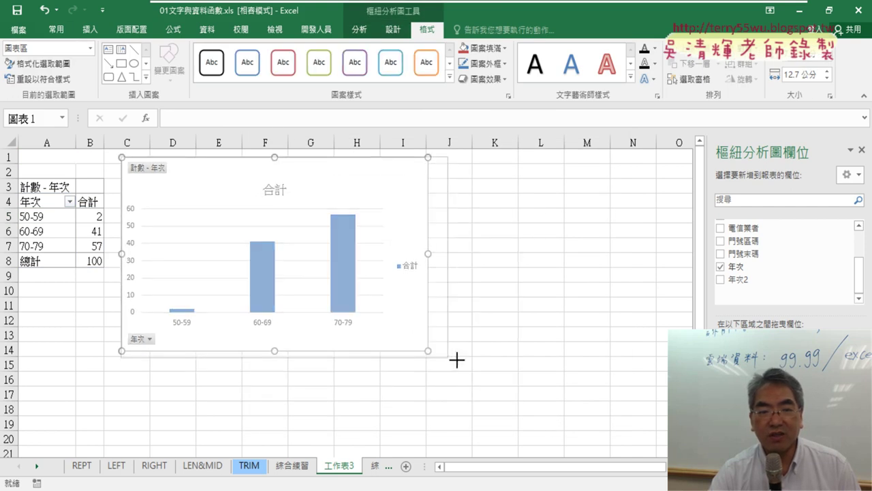
left_click_drag(428, 350, 504, 379)
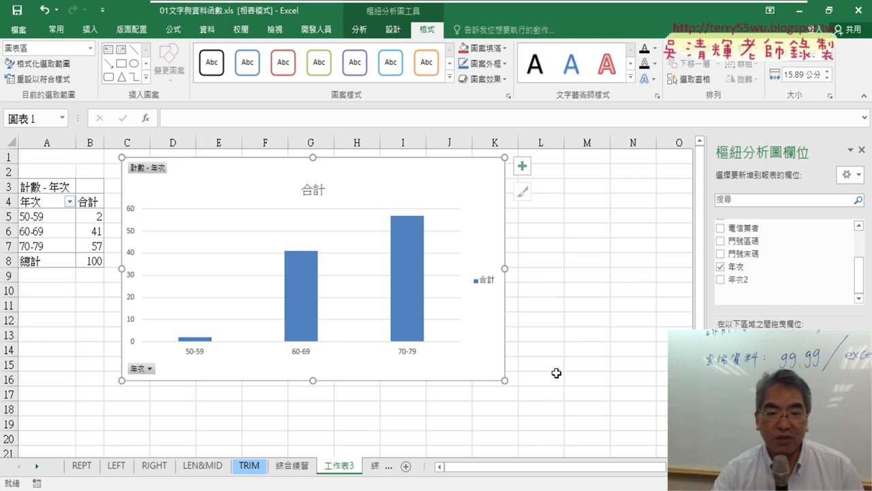
left_click_drag(425, 468, 470, 469)
left_click(398, 473)
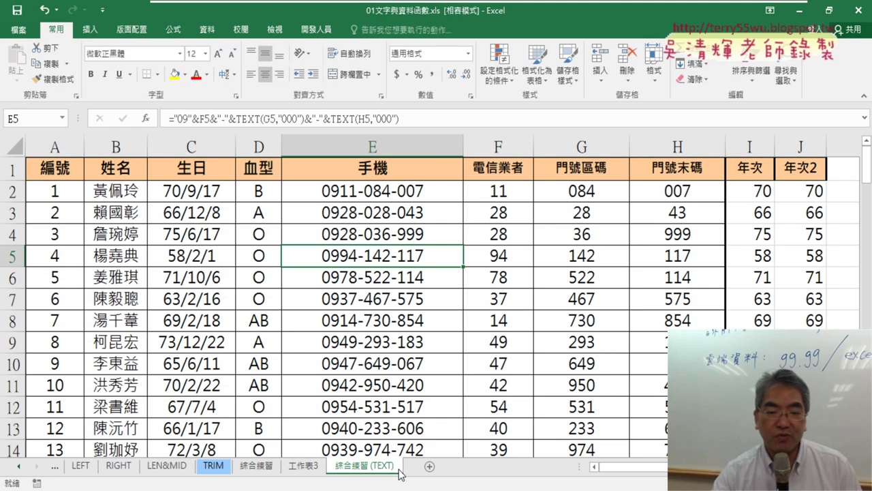
left_click(307, 469)
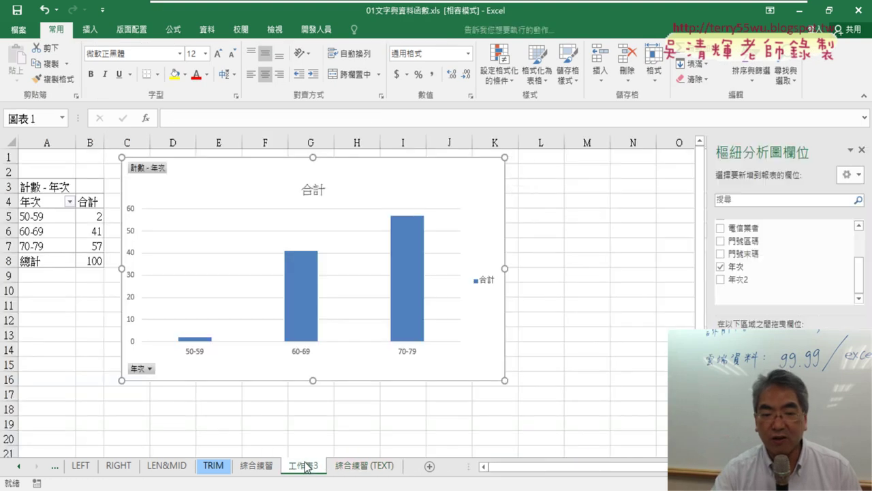
left_click(352, 469)
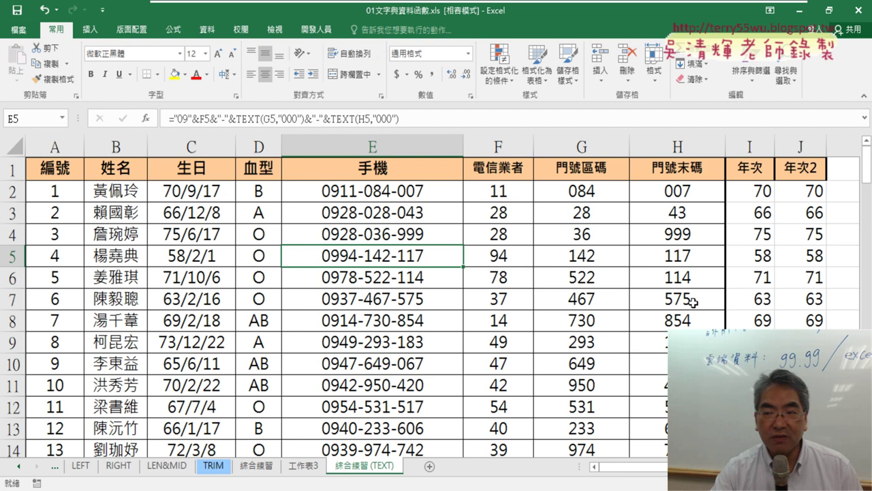
left_click(810, 191)
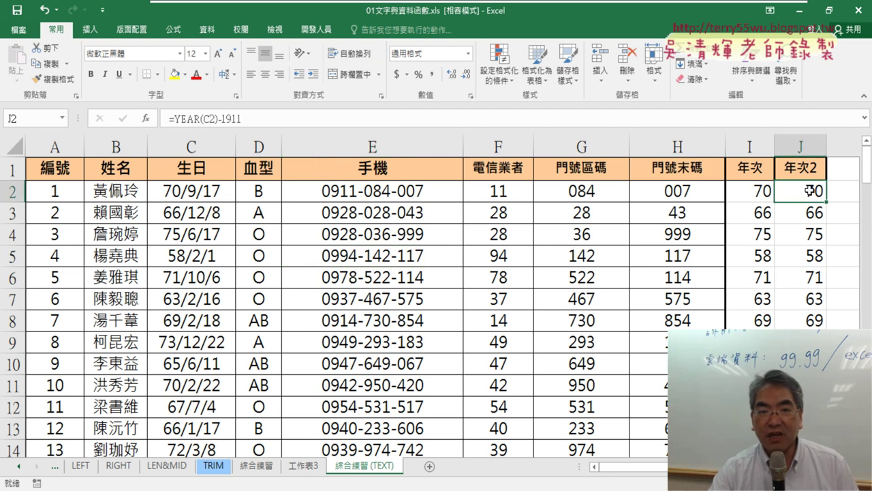
left_click(811, 169)
key("ctrl+shift+Down")
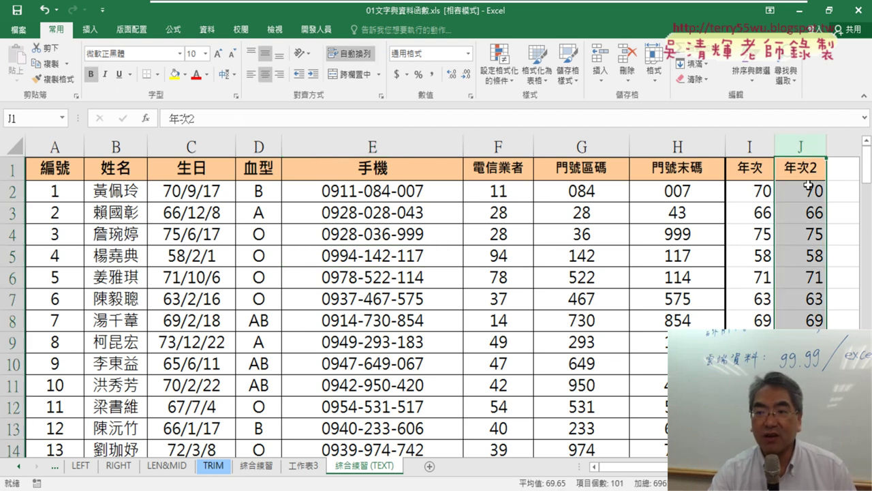
left_click(808, 193)
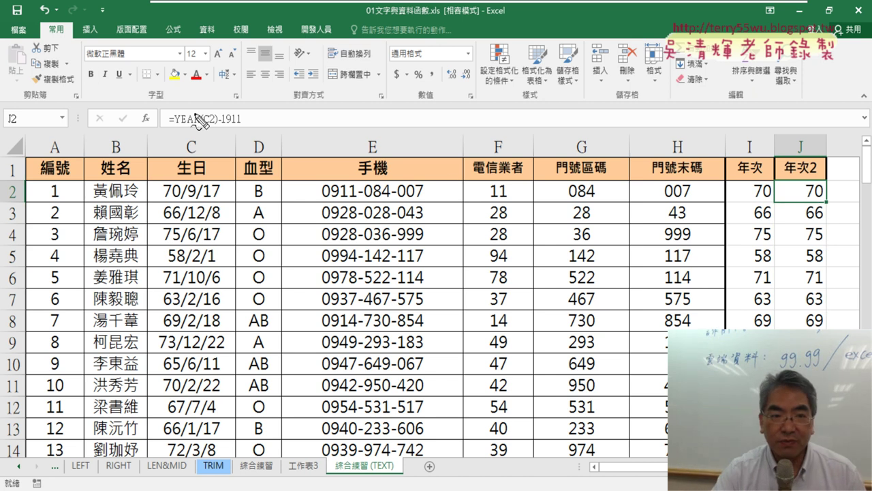
left_click_drag(163, 126, 207, 127)
mouse_move(217, 198)
left_mouse_down()
mouse_move(170, 186)
mouse_move(201, 216)
left_mouse_up()
left_click_drag(220, 127, 236, 127)
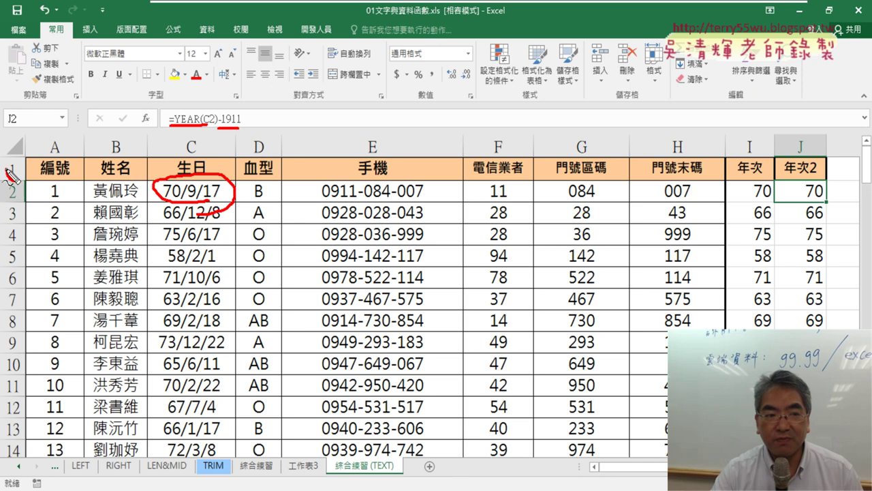
left_click_drag(7, 174, 24, 179)
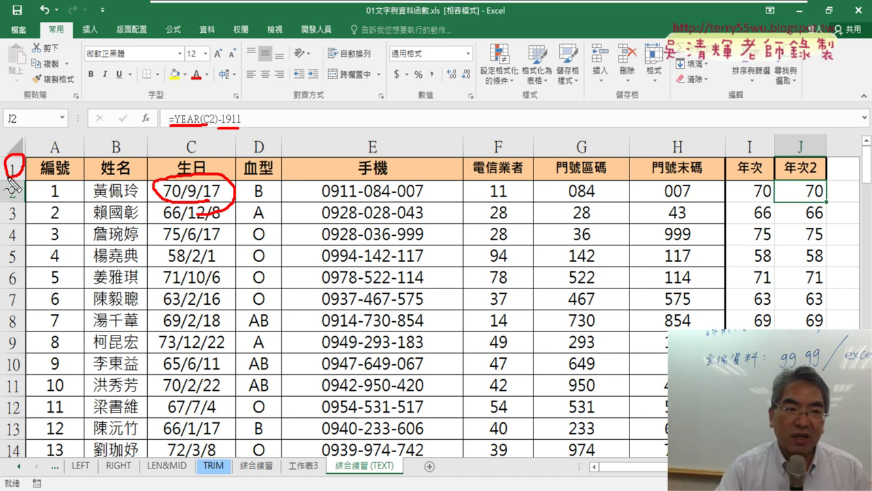
key("Escape")
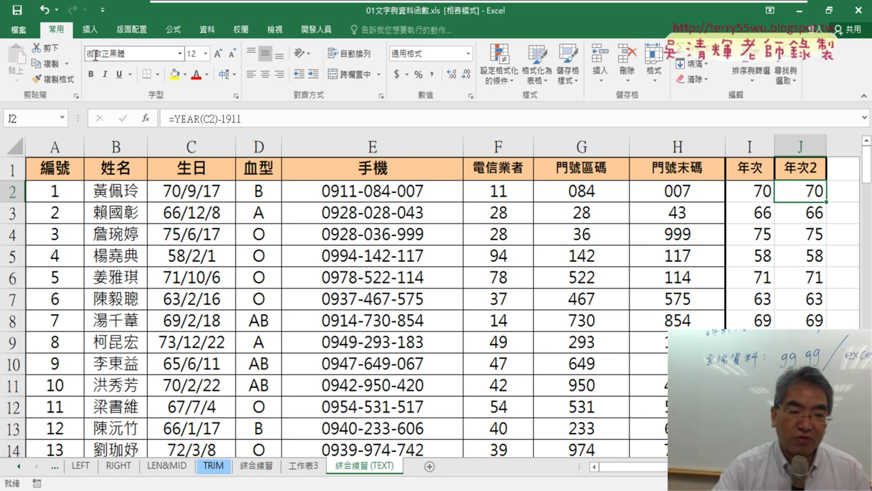
Return to 工作表3 and mark the 年次 field in the PivotChart Fields pane.
left_click(306, 467)
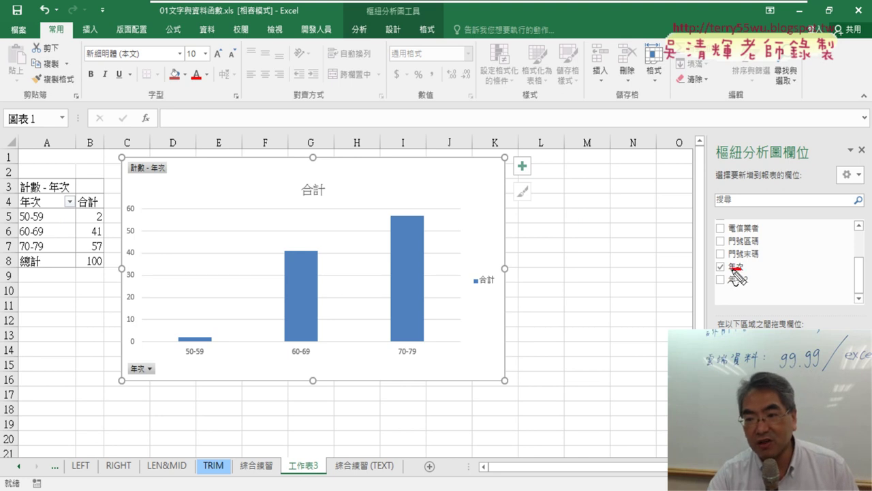
mouse_move(729, 258)
left_mouse_down()
mouse_move(749, 267)
mouse_move(739, 326)
left_mouse_up()
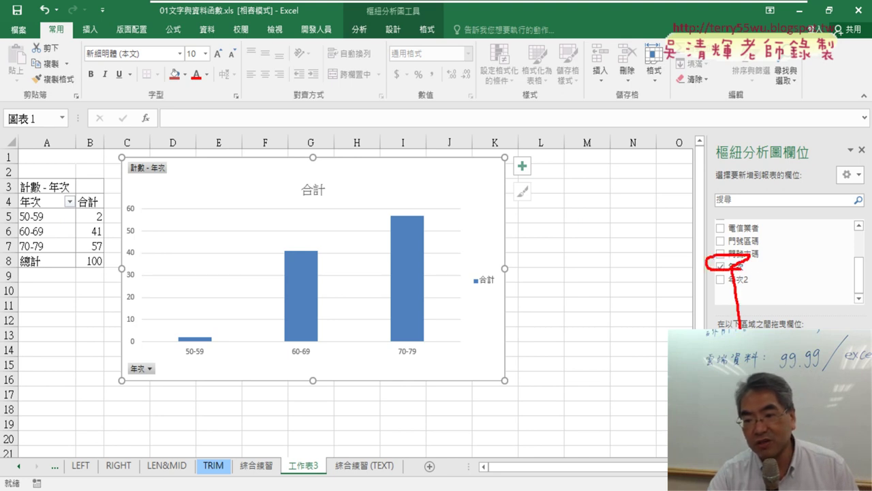
left_click_drag(745, 268, 804, 329)
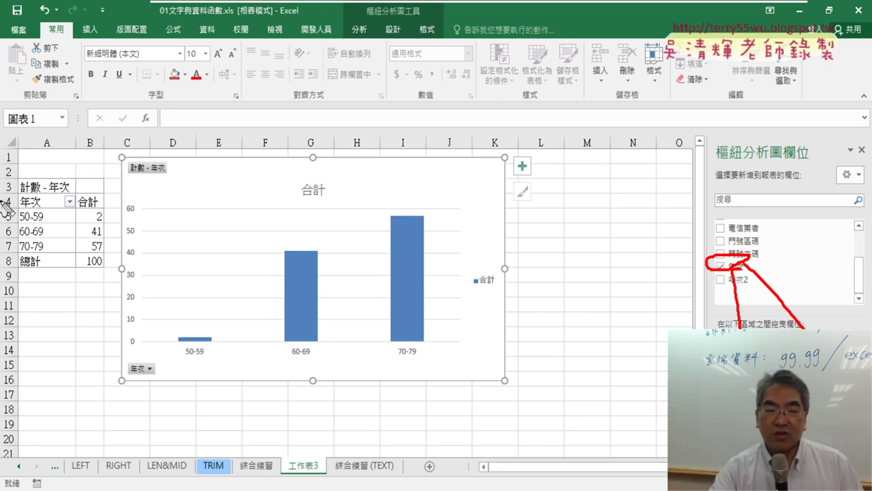
Outline the pivot table rows with an arc toward the chart, then clear the annotations.
left_click_drag(15, 177, 2, 287)
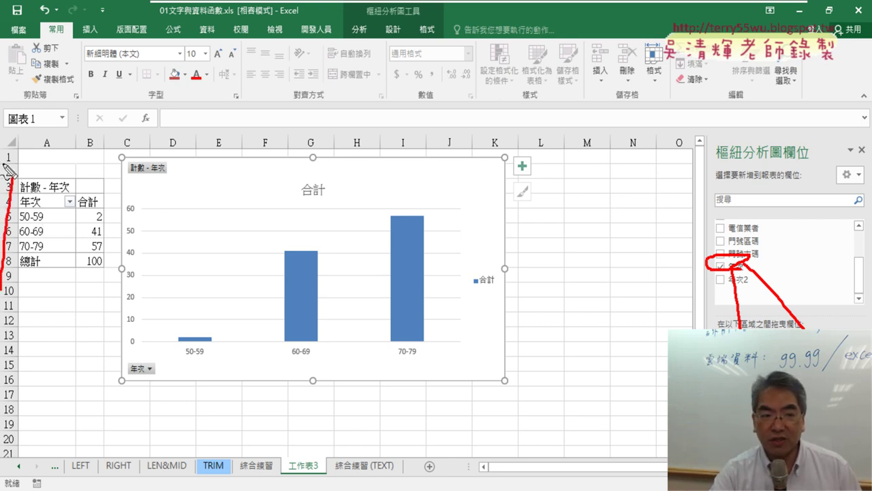
mouse_move(18, 164)
left_mouse_down()
mouse_move(107, 179)
mouse_move(8, 276)
left_mouse_up()
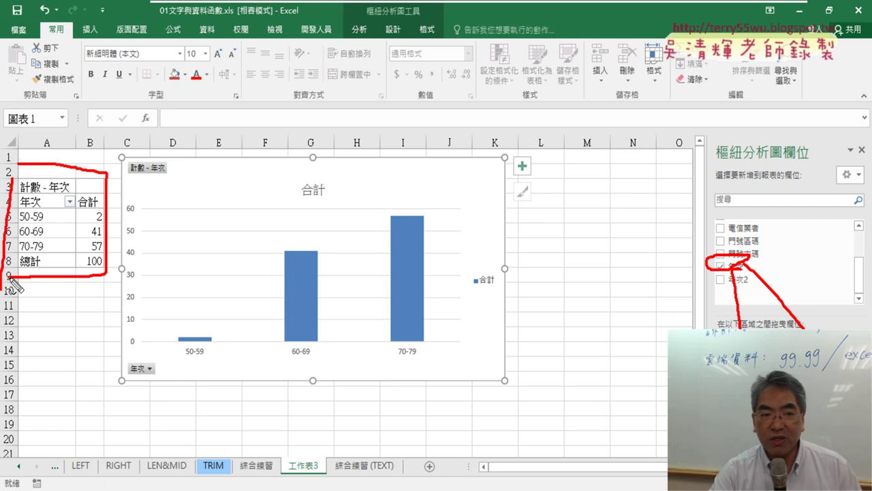
mouse_move(66, 155)
left_mouse_down()
mouse_move(261, 102)
mouse_move(279, 154)
mouse_move(310, 117)
left_mouse_up()
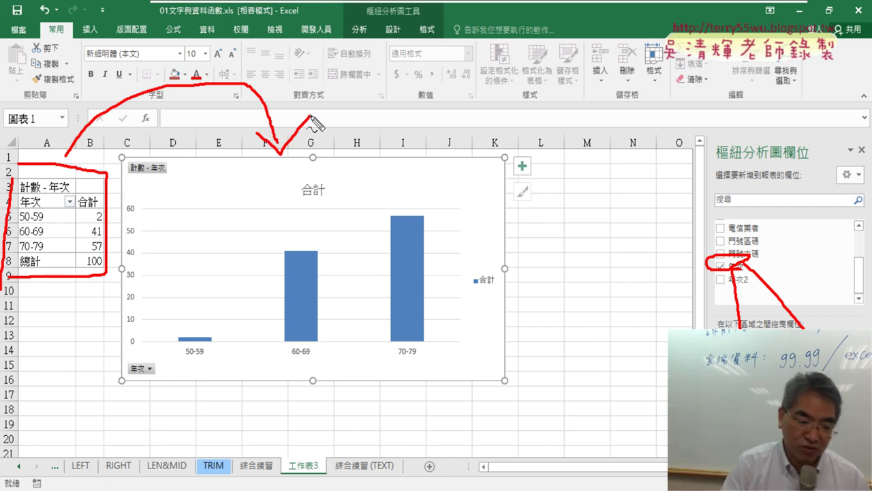
key("Escape")
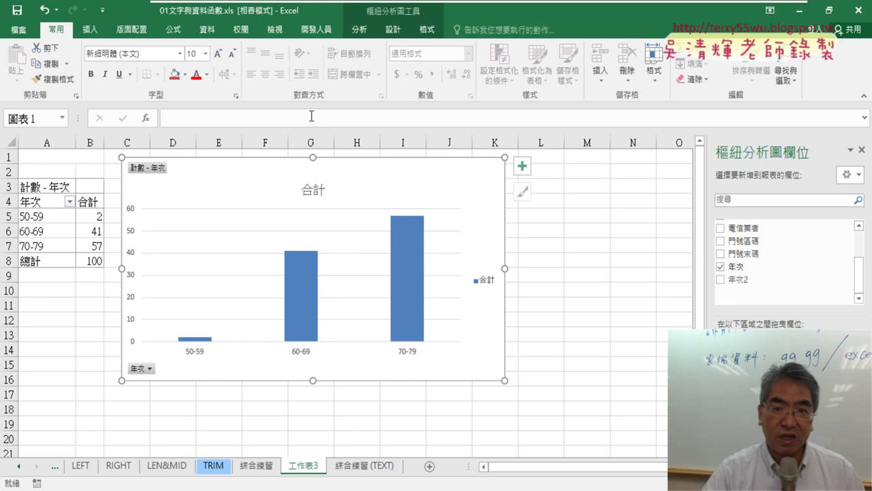
mouse_move(797, 3)
left_click(771, 43)
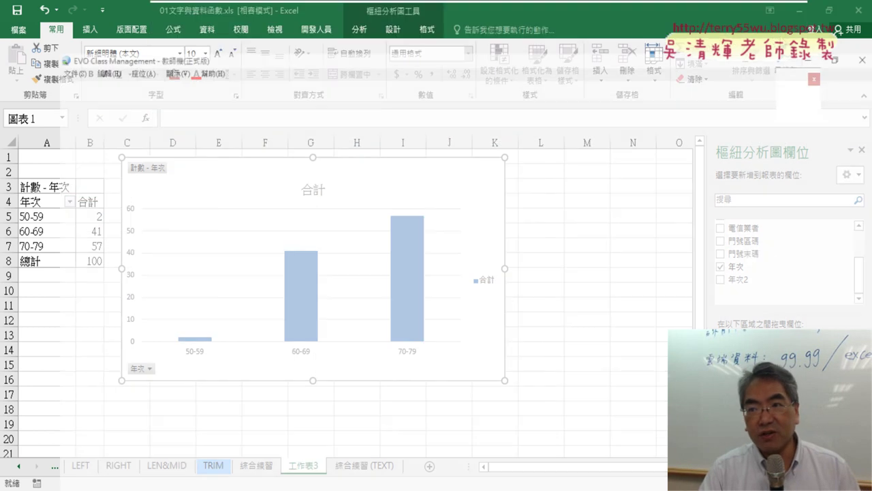